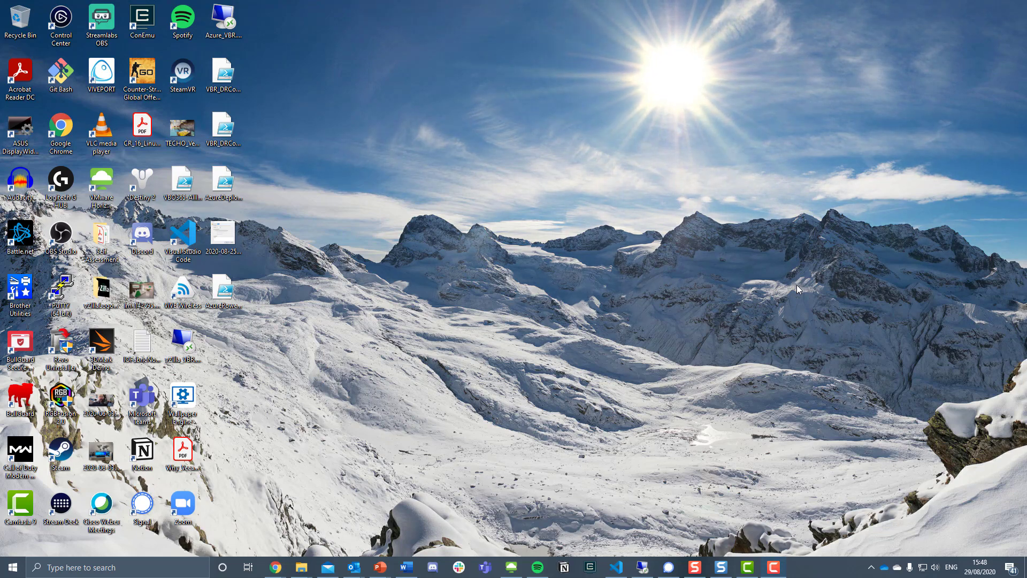
# - View the Veeam Agent for Microsoft Windows FREE web page in Chrome, highlight its address, and minimise the browser
pyautogui.moveTo(275, 562)
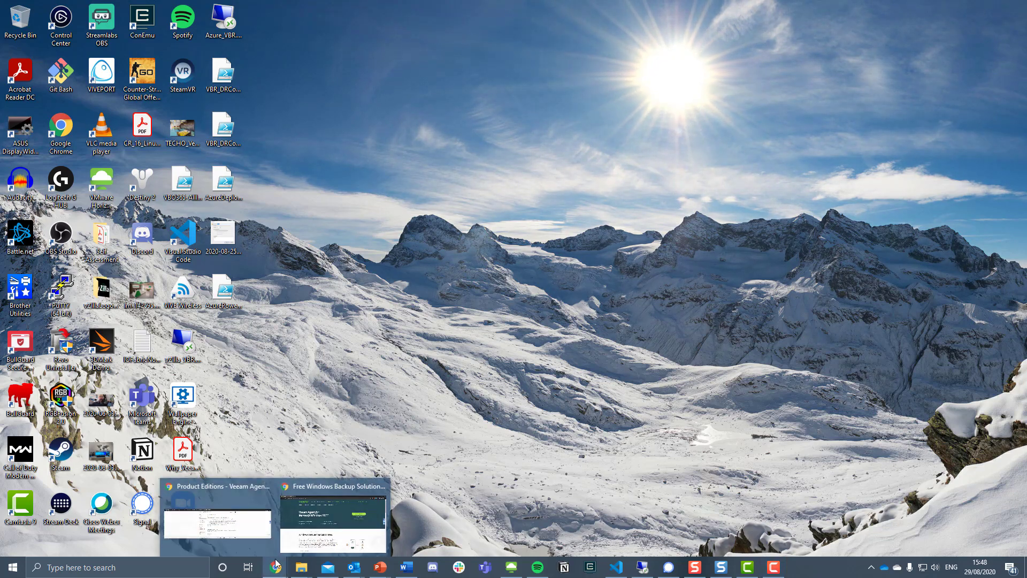
pyautogui.click(332, 516)
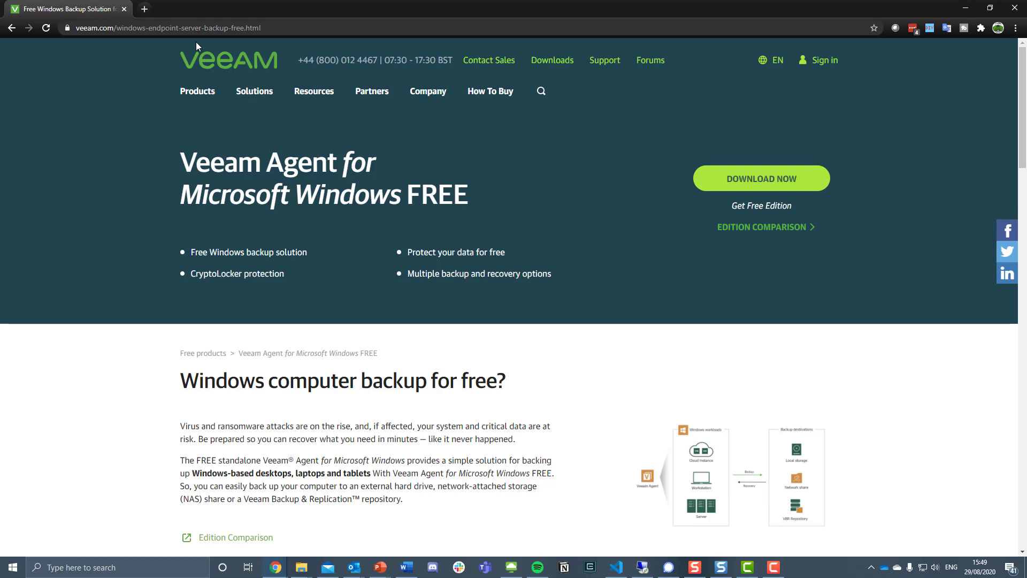
pyautogui.click(198, 28)
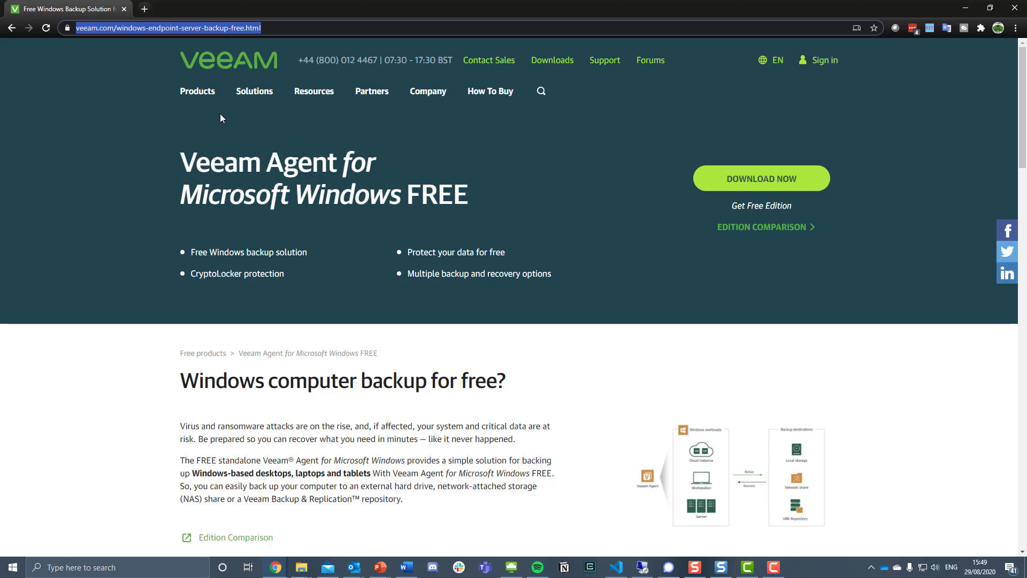
pyautogui.click(212, 96)
pyautogui.click(965, 7)
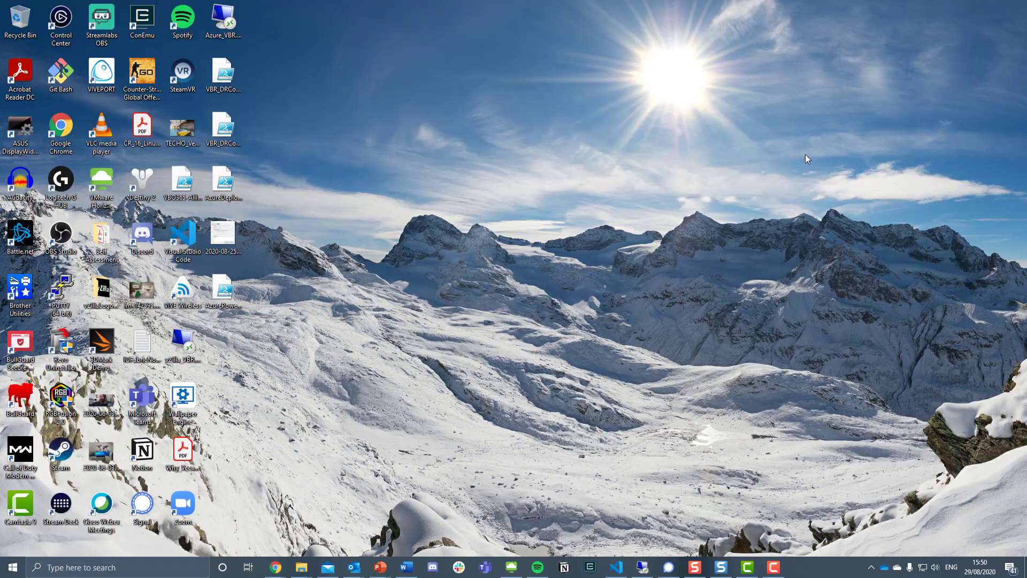
# - Open the backup job configuration in Veeam Agent and review the backup mode page, continuing to the destination page
pyautogui.click(871, 567)
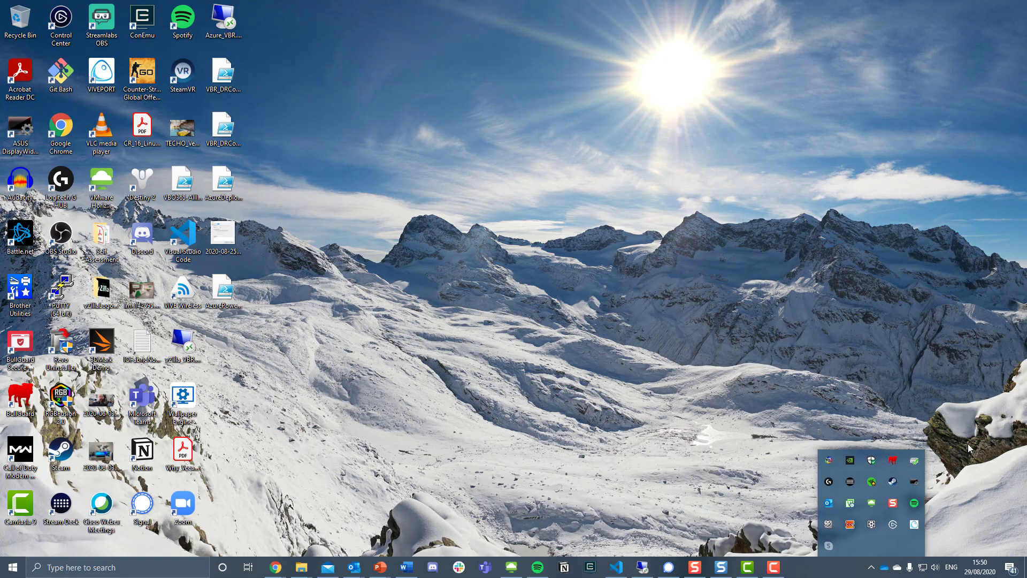
pyautogui.rightClick(851, 503)
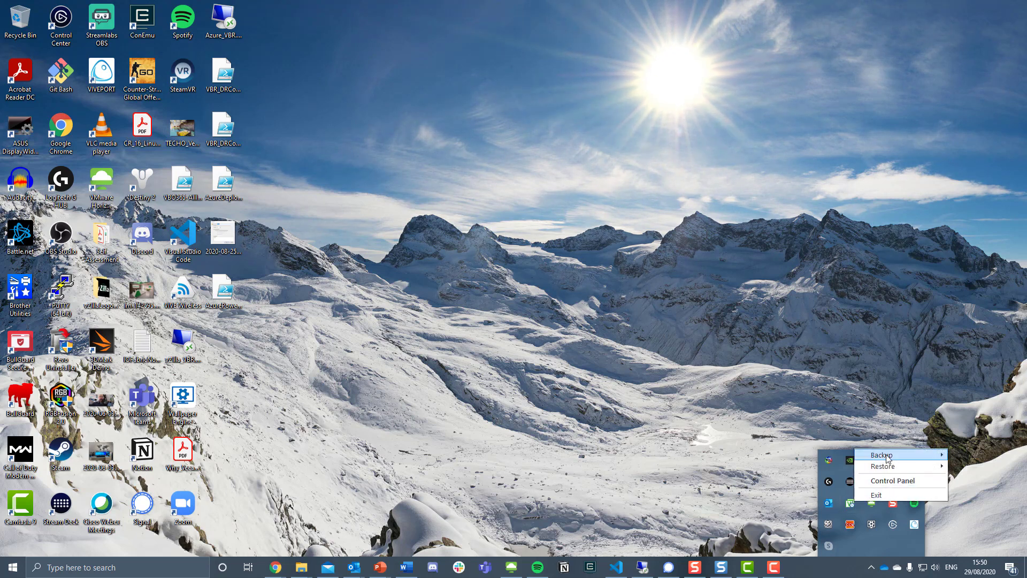
pyautogui.moveTo(886, 457)
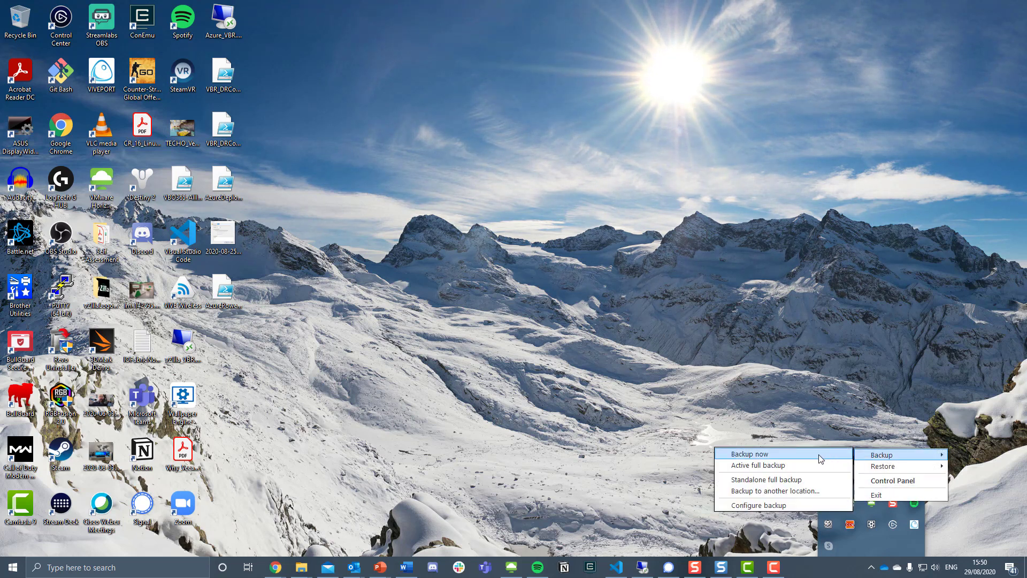
pyautogui.click(800, 504)
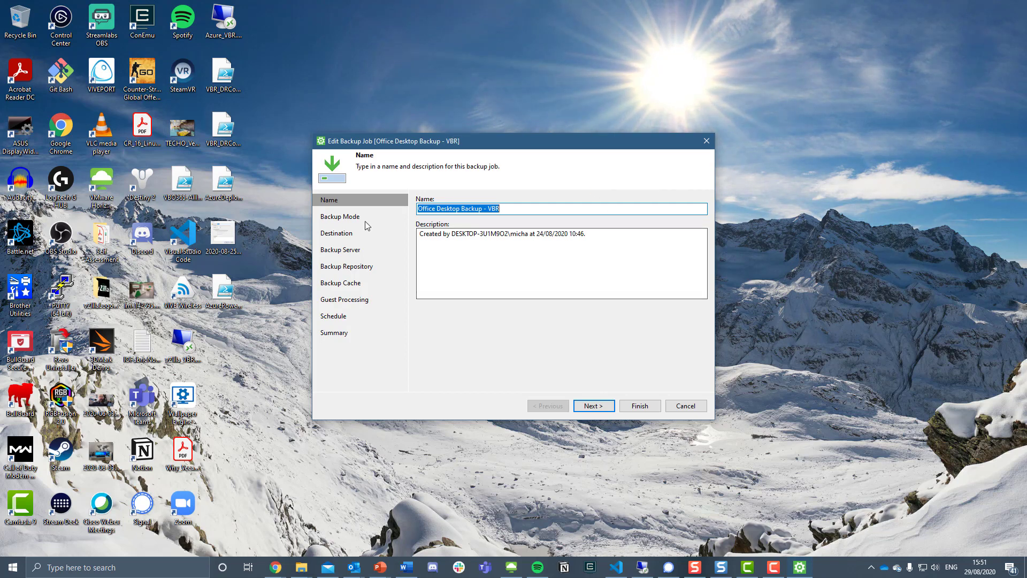
pyautogui.click(333, 219)
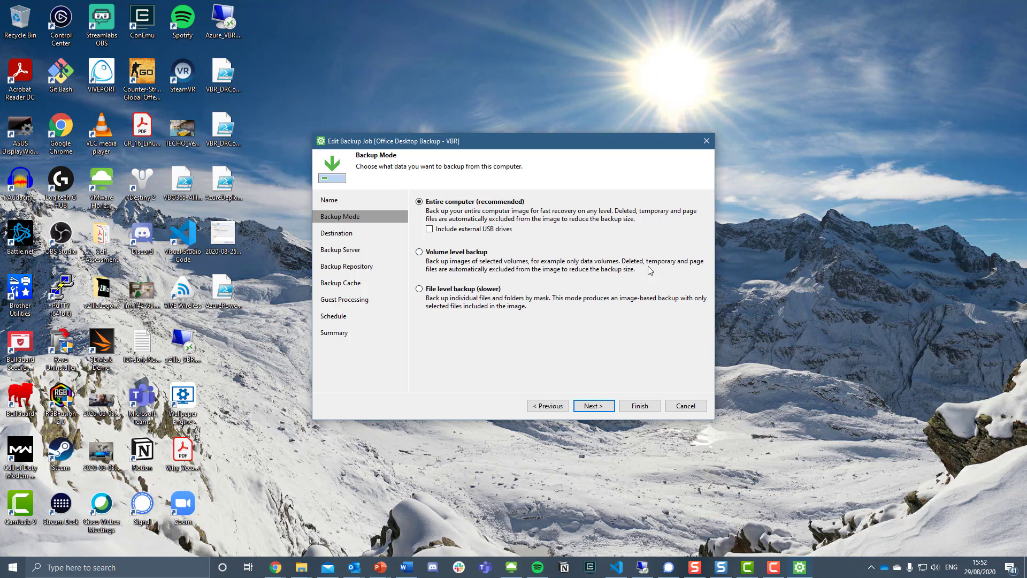
pyautogui.click(592, 407)
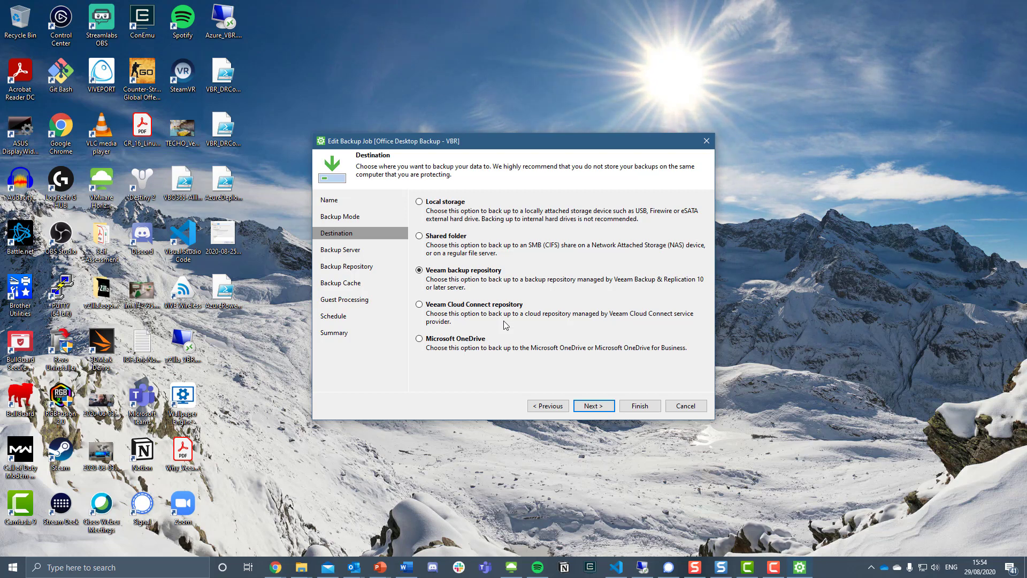
# - Compare the local storage, shared folder, Cloud Connect and OneDrive destinations, ending with Veeam backup repository selected
pyautogui.click(439, 237)
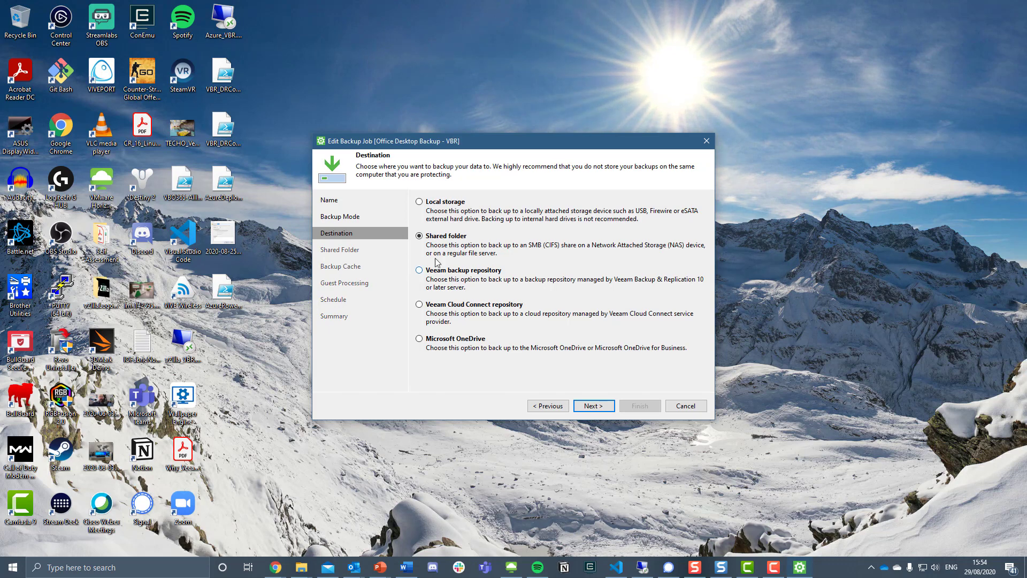
pyautogui.click(440, 211)
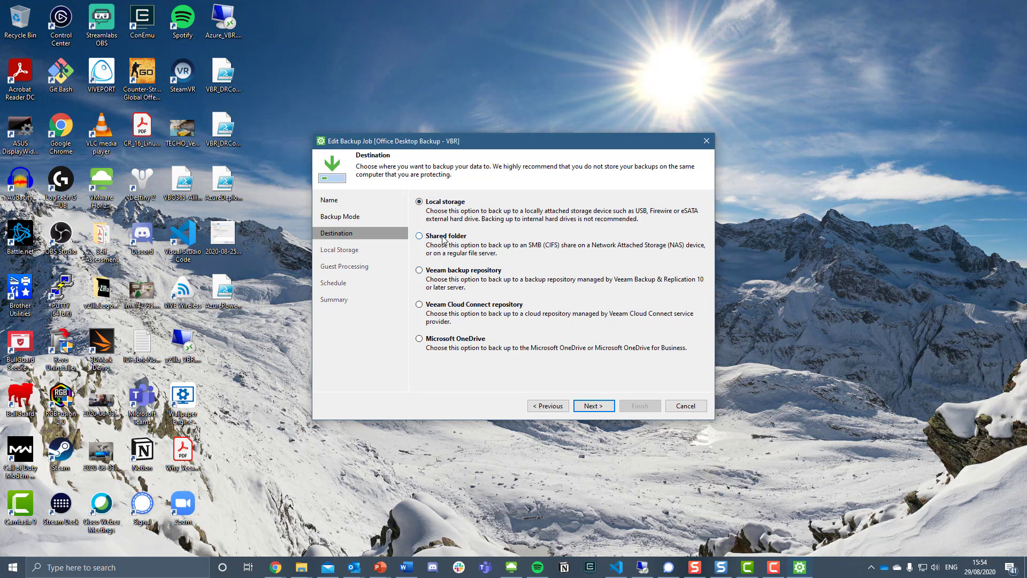
pyautogui.click(443, 240)
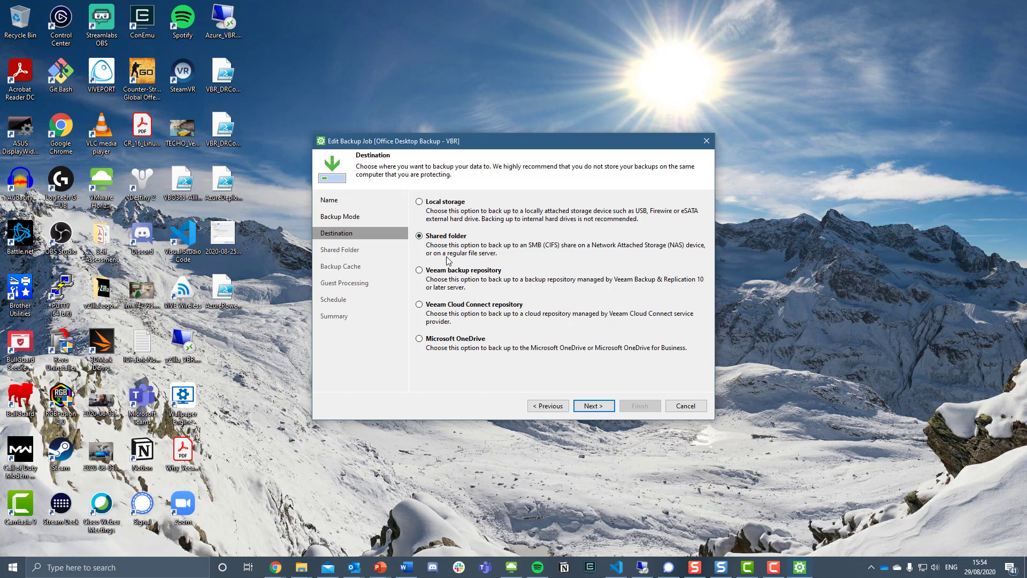
pyautogui.click(446, 287)
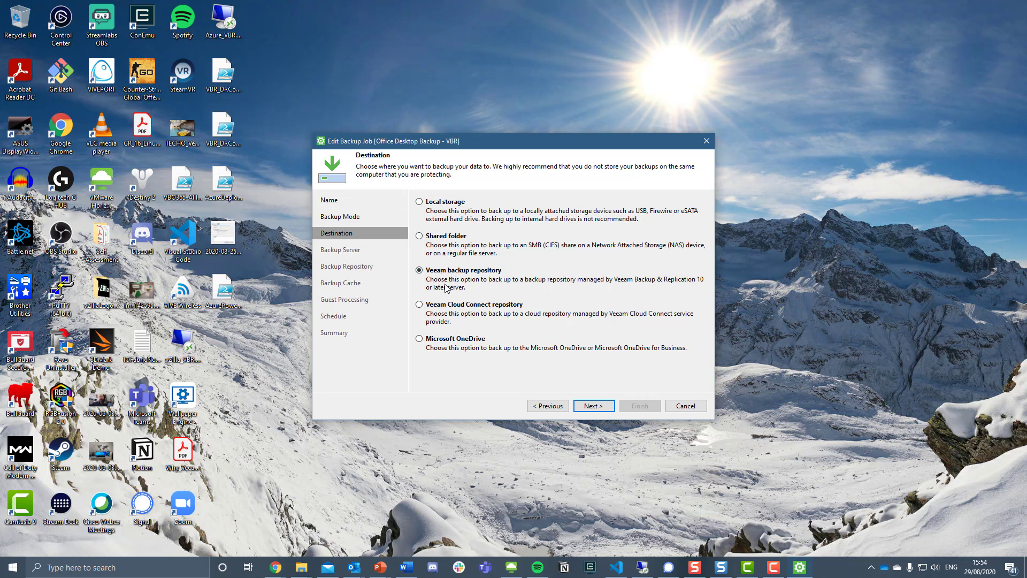
pyautogui.click(444, 310)
pyautogui.click(441, 342)
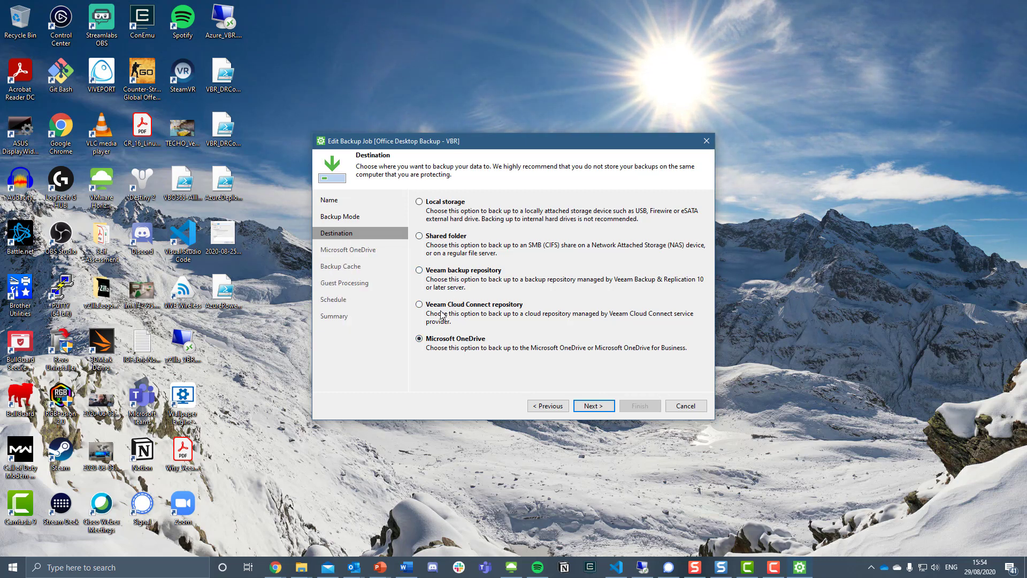
pyautogui.click(440, 275)
# - Review the job's backup server connection page and the choice of backup repositories
pyautogui.click(591, 405)
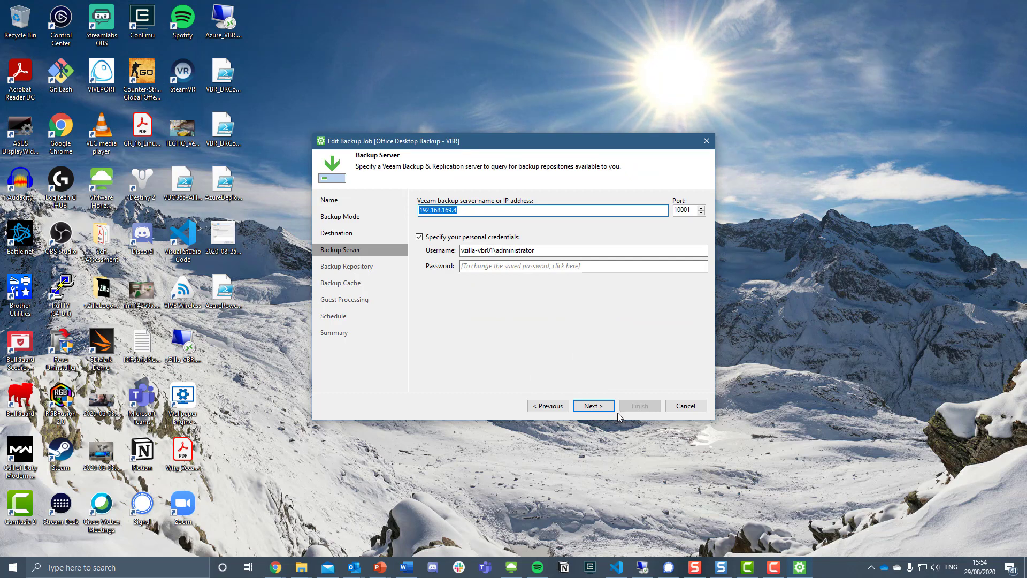
pyautogui.click(600, 410)
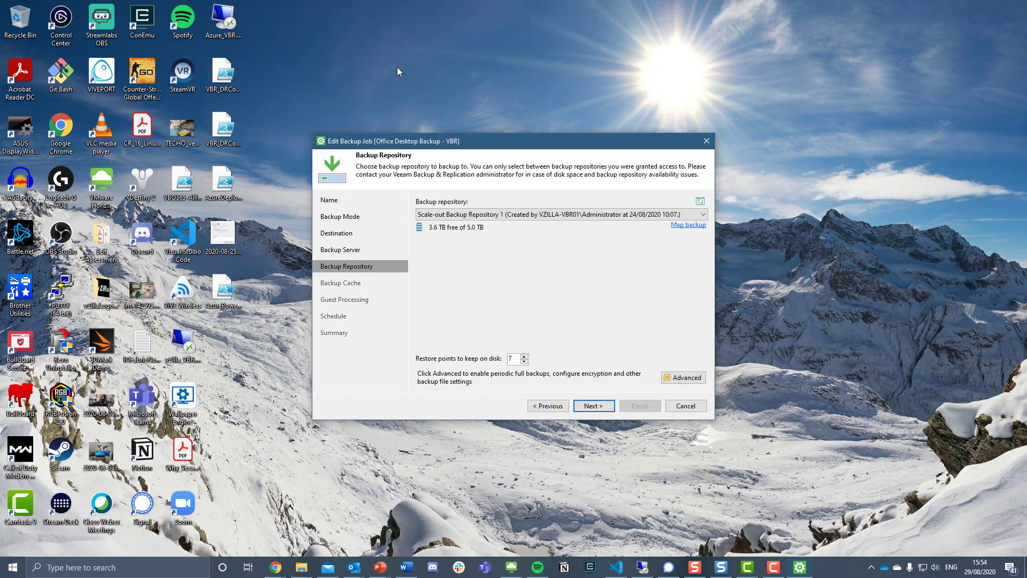
pyautogui.click(547, 216)
pyautogui.click(523, 194)
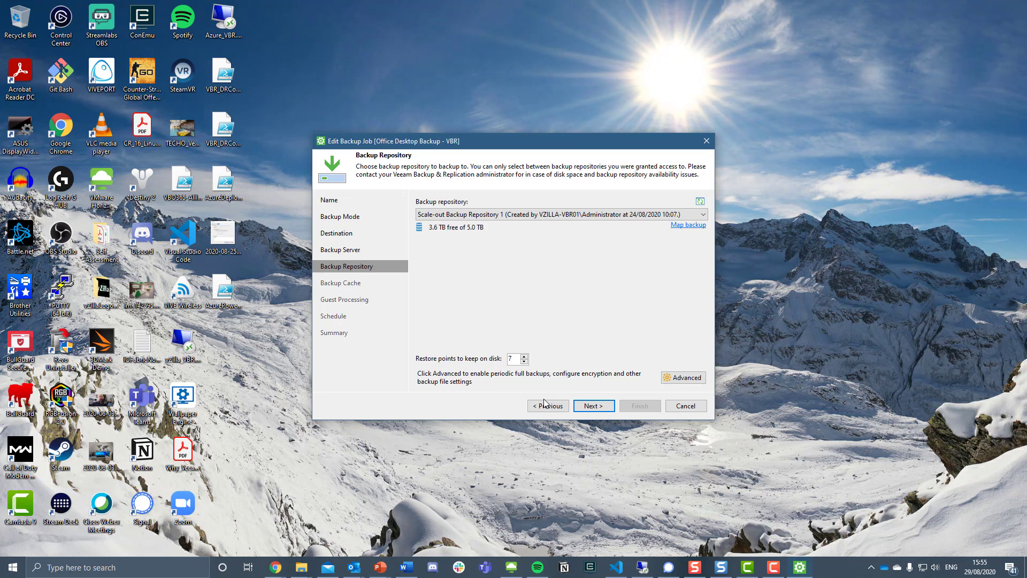
# - Examine the repository's advanced backup, maintenance and storage settings, and close them without changes
pyautogui.click(690, 378)
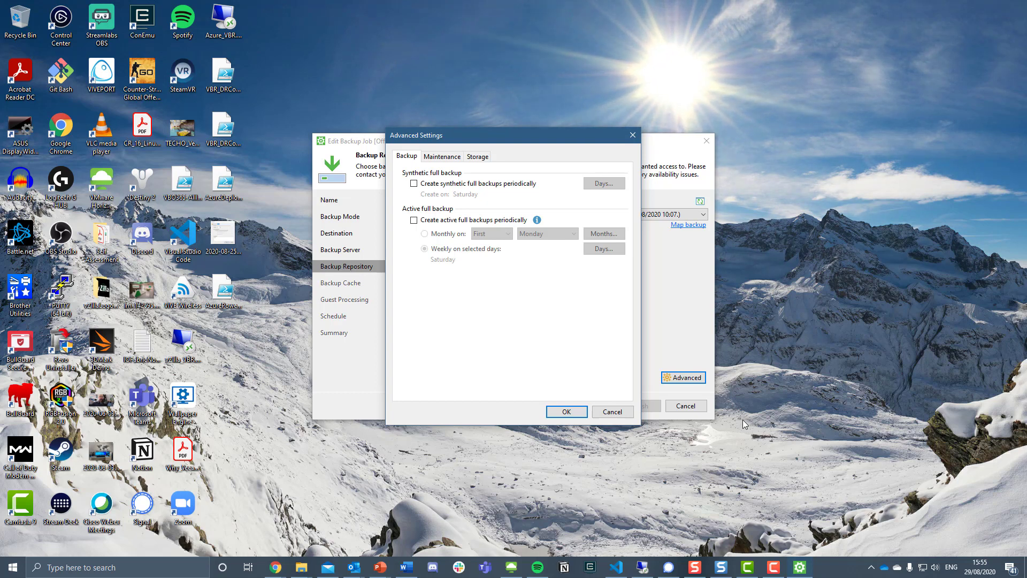
pyautogui.click(442, 156)
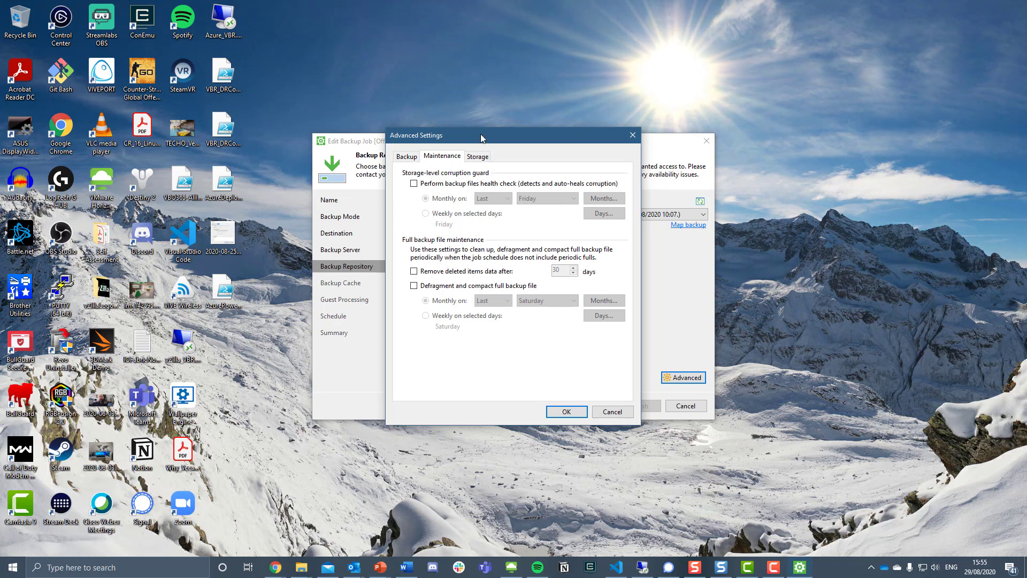
pyautogui.click(477, 157)
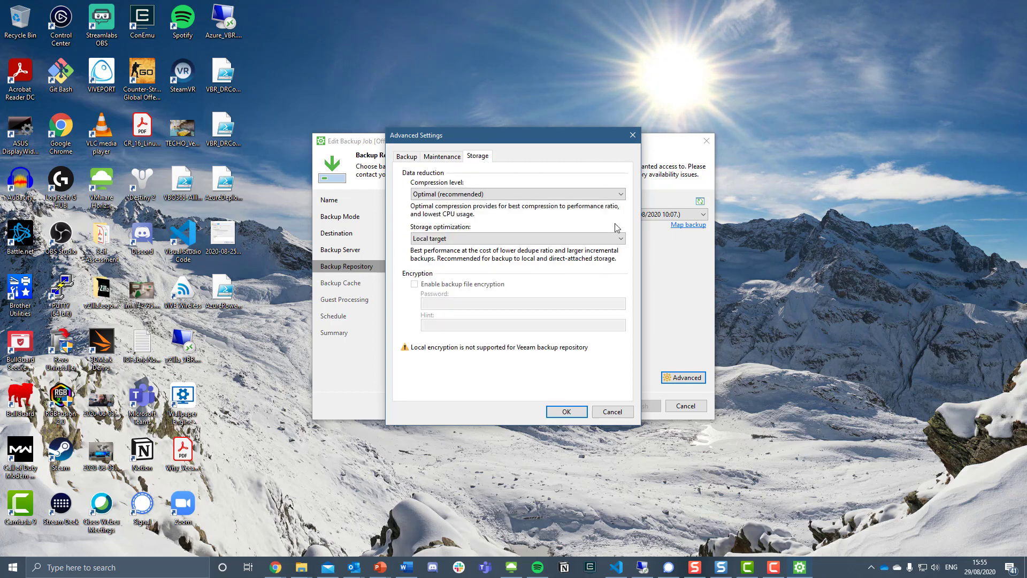
pyautogui.click(617, 415)
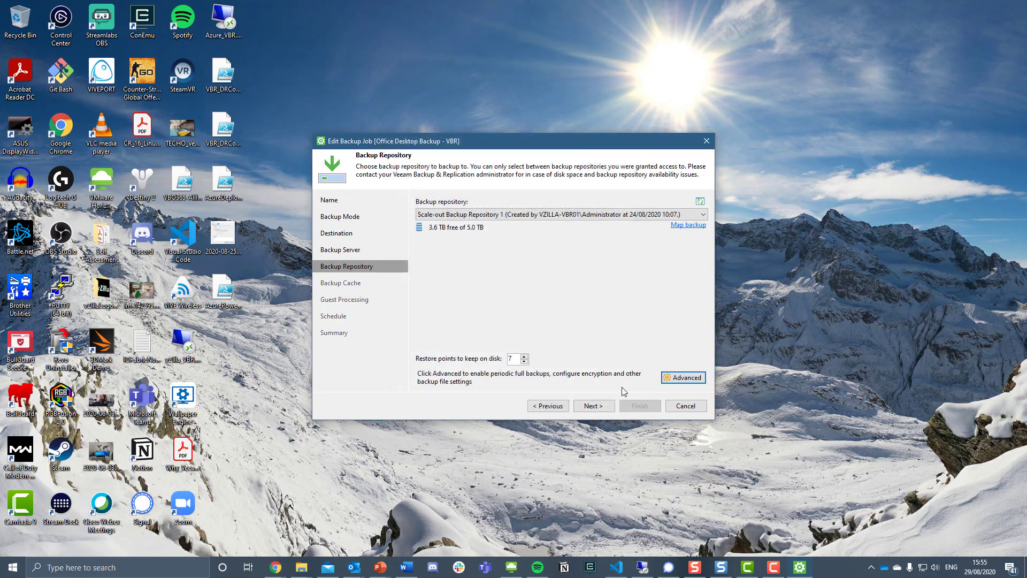
# - Review the job's backup cache, guest processing and schedule pages, and exit the job editor without applying changes
pyautogui.click(604, 409)
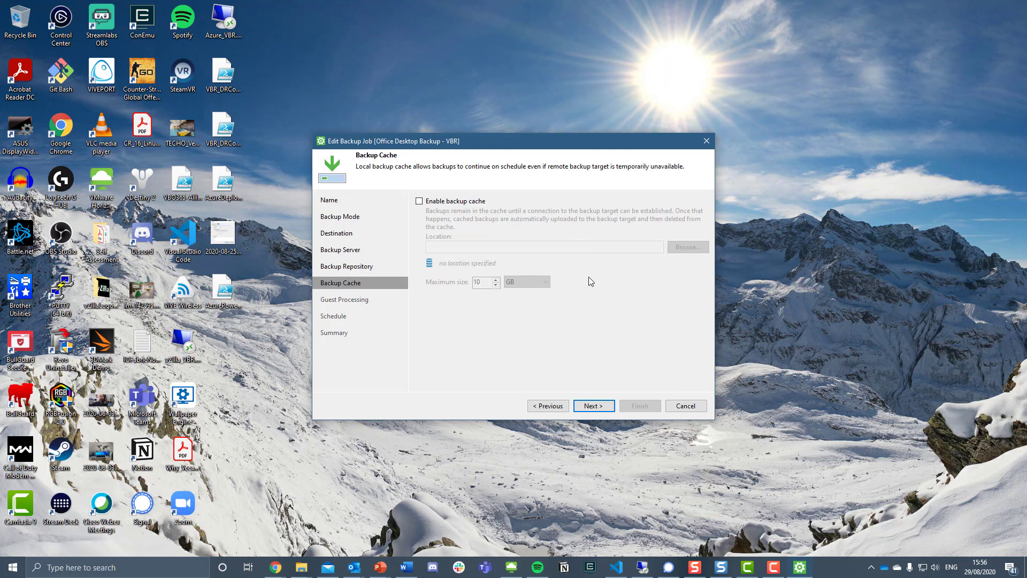
pyautogui.click(595, 406)
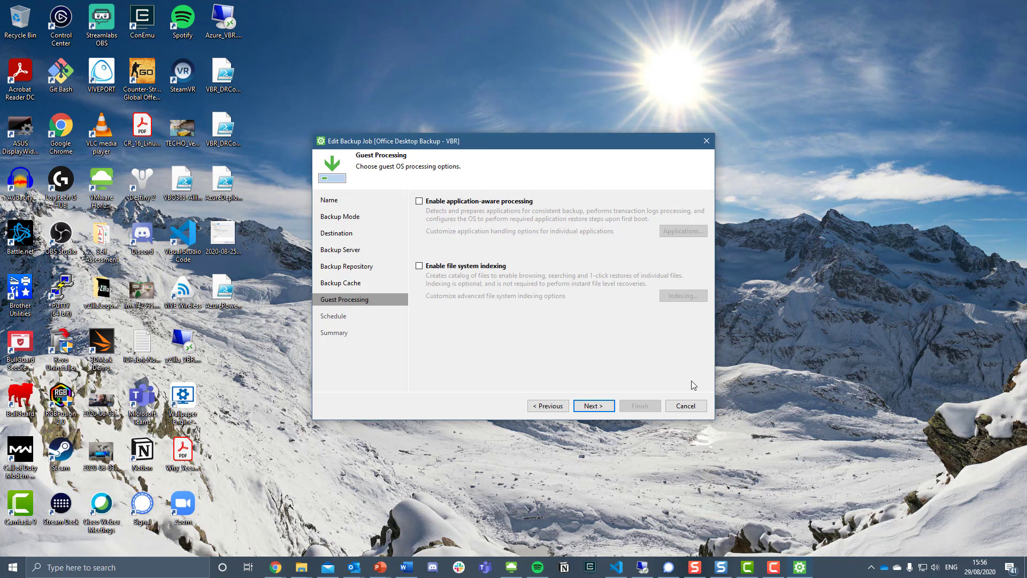
pyautogui.click(594, 406)
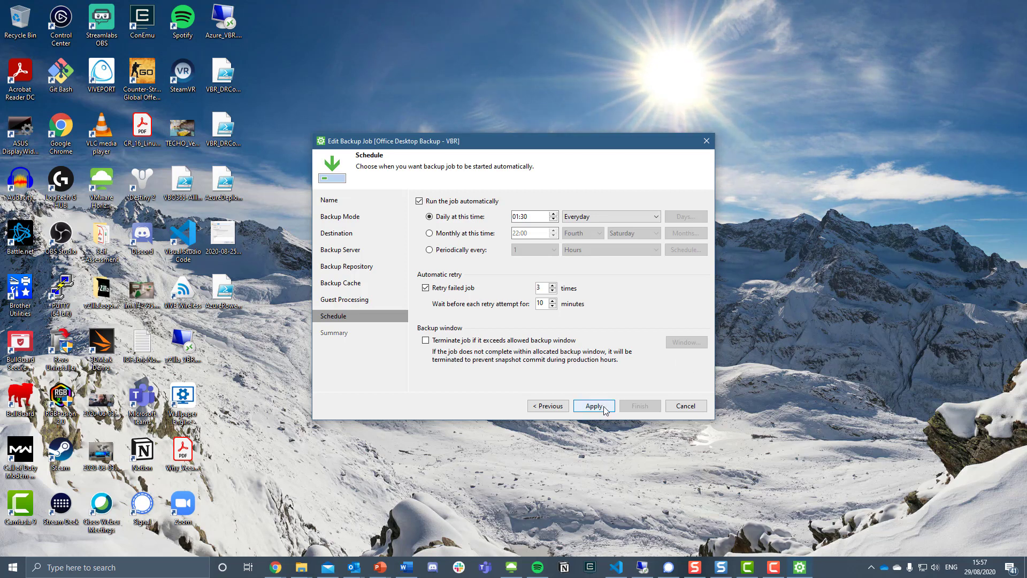
pyautogui.click(688, 408)
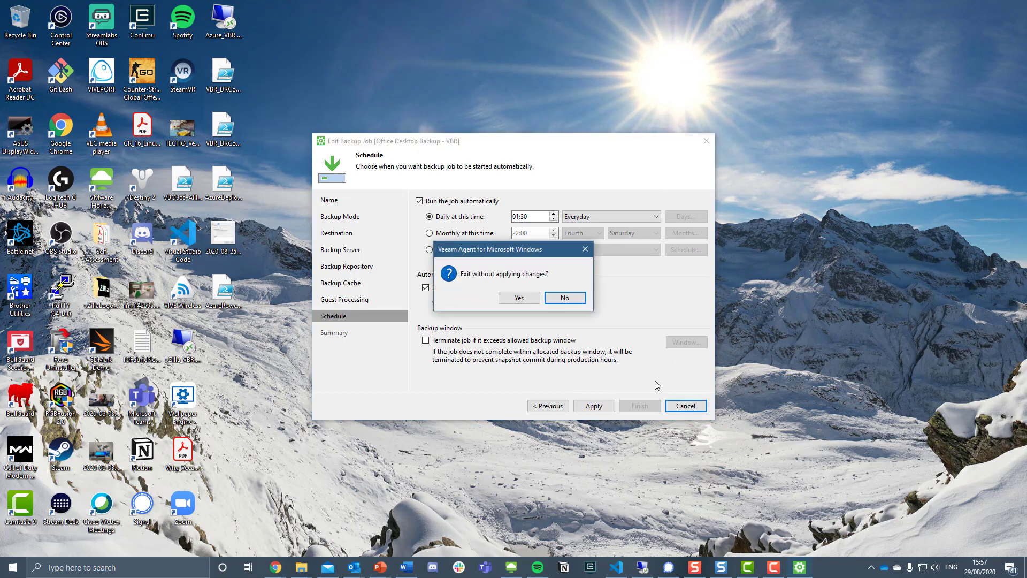
pyautogui.click(518, 298)
# - Check the restore options offered by Veeam Agent, and view the general and notification settings in its Control Panel
pyautogui.click(869, 562)
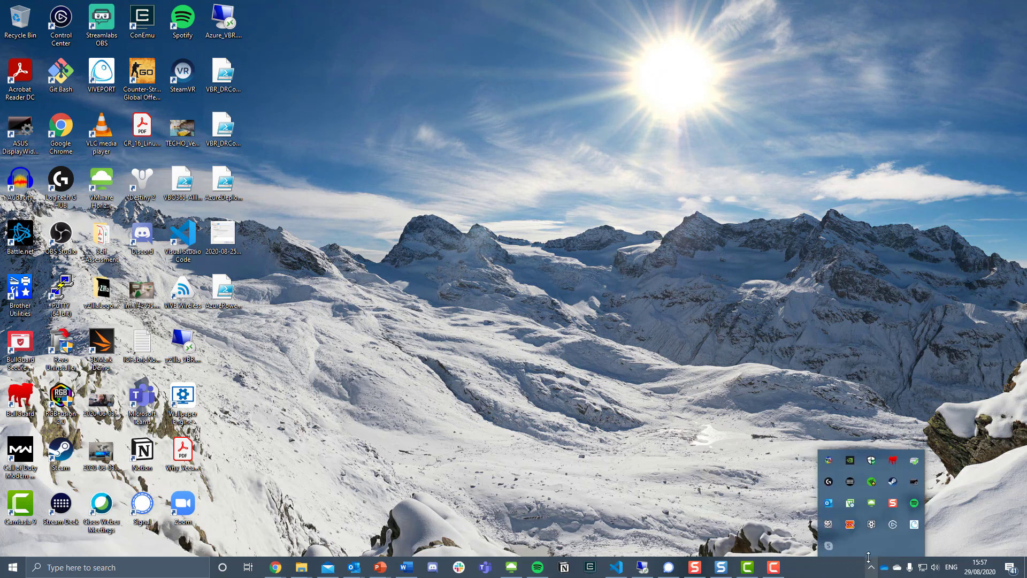
pyautogui.rightClick(850, 503)
pyautogui.moveTo(891, 467)
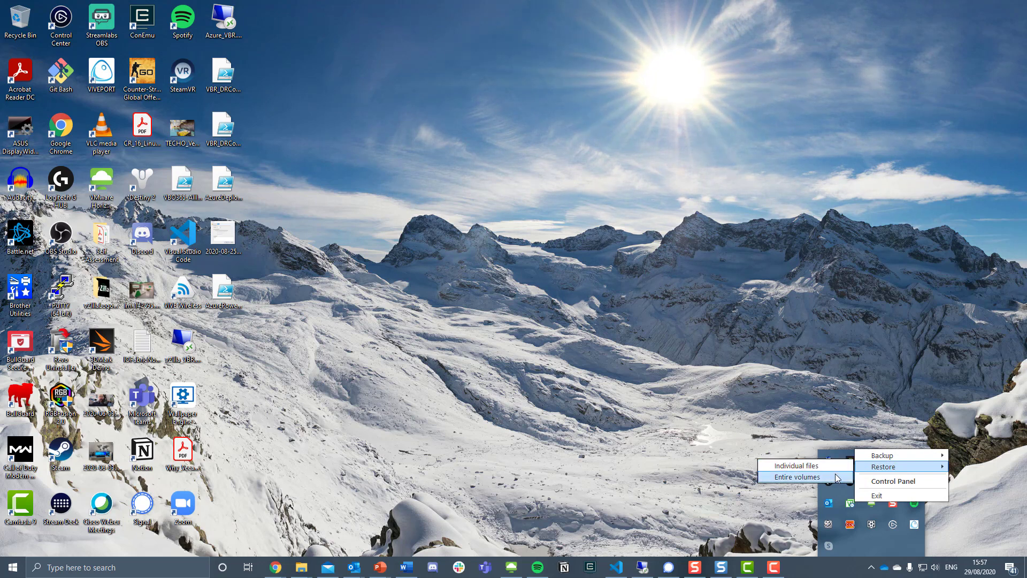
pyautogui.click(877, 483)
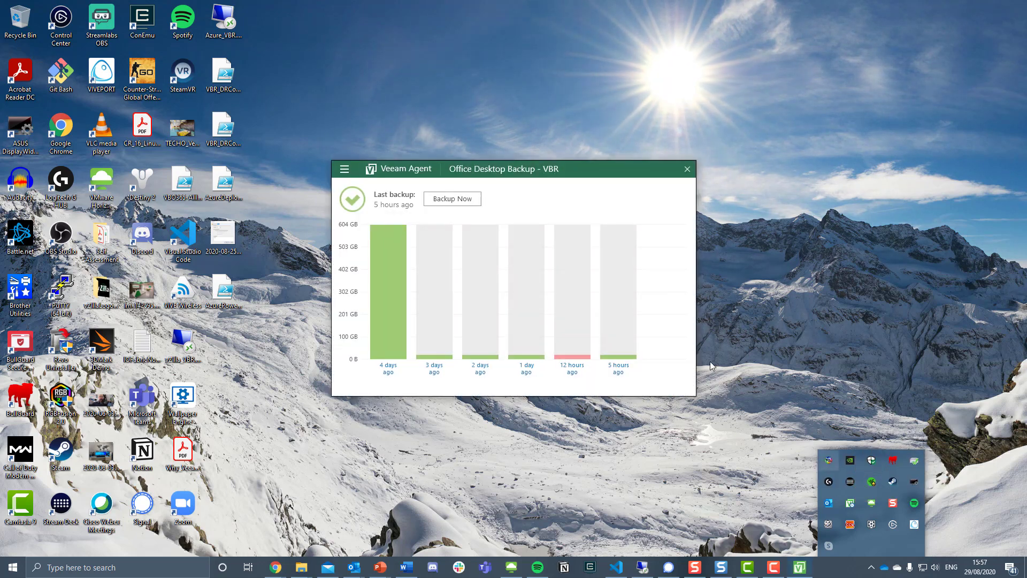
pyautogui.click(344, 170)
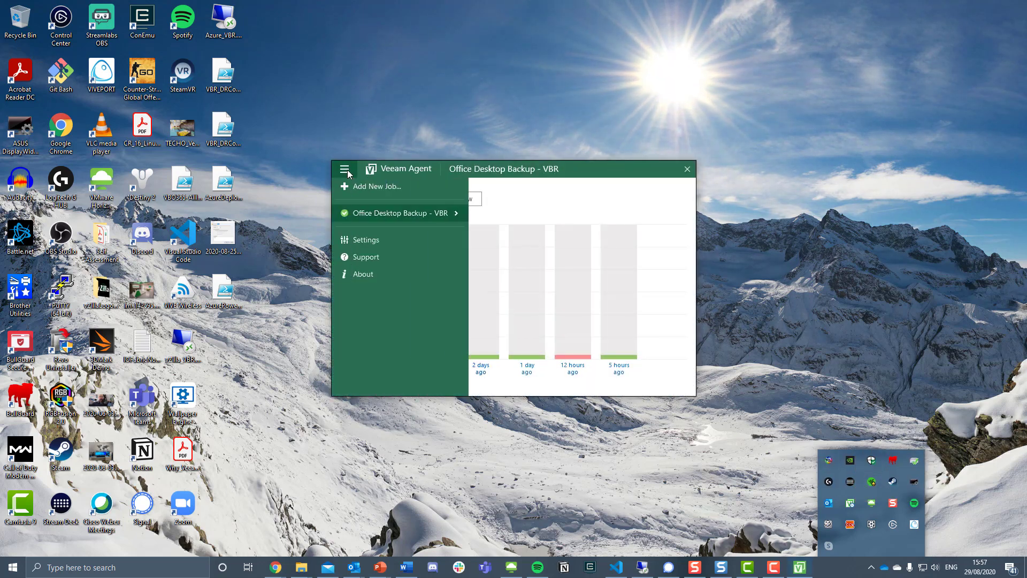
pyautogui.click(383, 240)
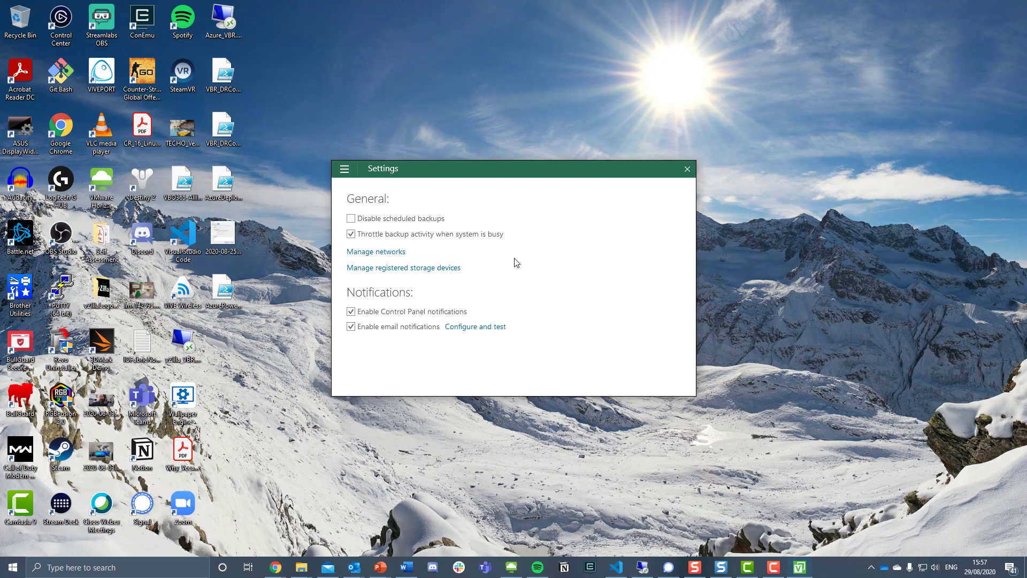
# - View the actions available for the Office Desktop Backup - VBR job and close the Veeam Agent Control Panel
pyautogui.click(344, 169)
pyautogui.moveTo(444, 218)
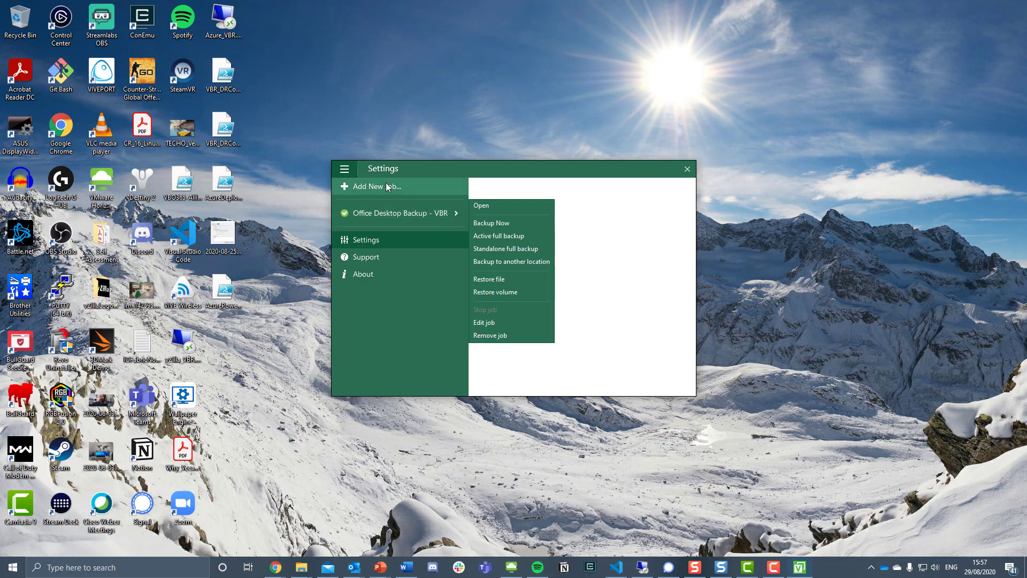
pyautogui.click(344, 169)
pyautogui.click(345, 169)
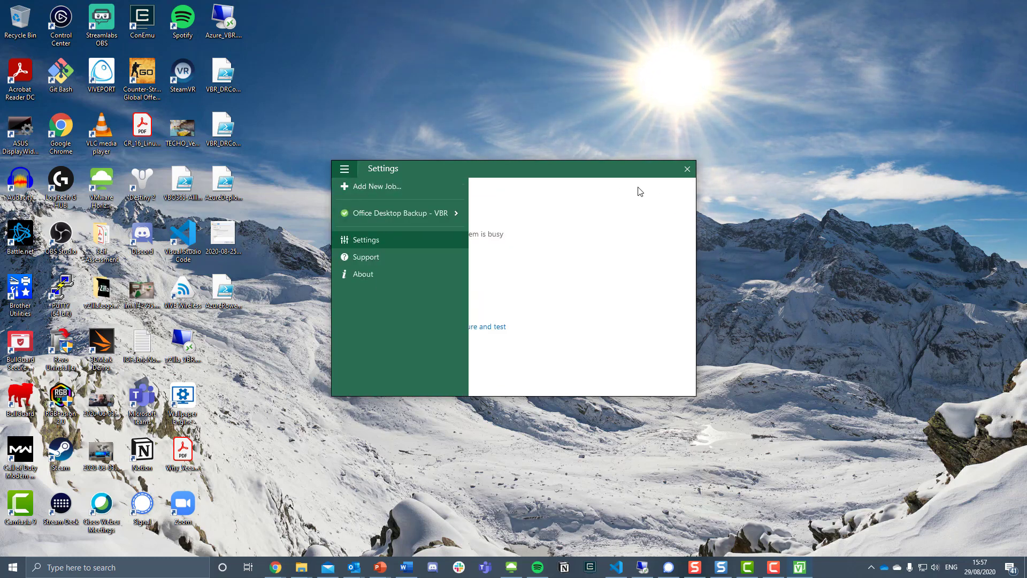
pyautogui.click(687, 169)
# - Launch the Create Recovery Media wizard from the recently added programs
pyautogui.click(14, 568)
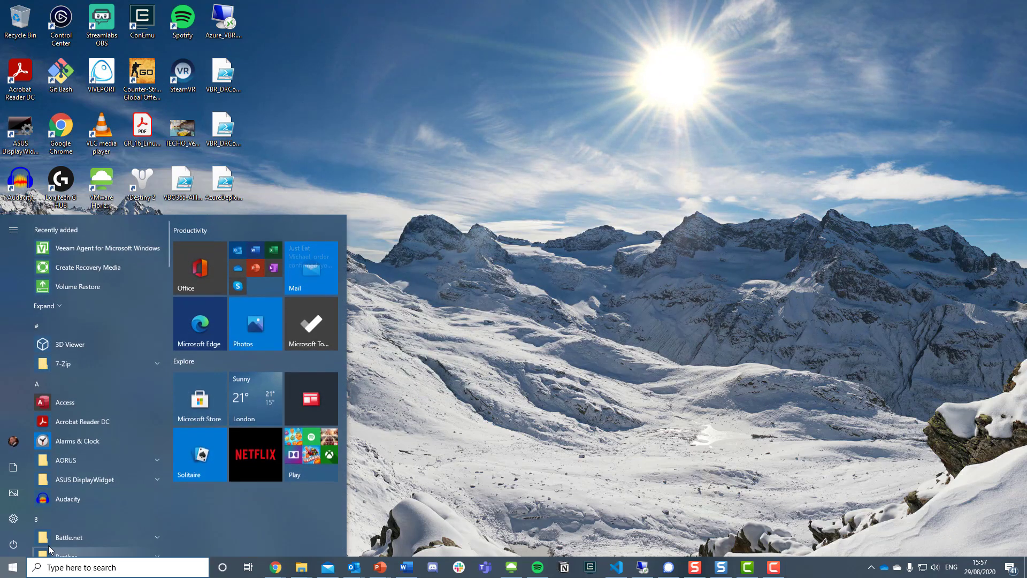
pyautogui.click(123, 275)
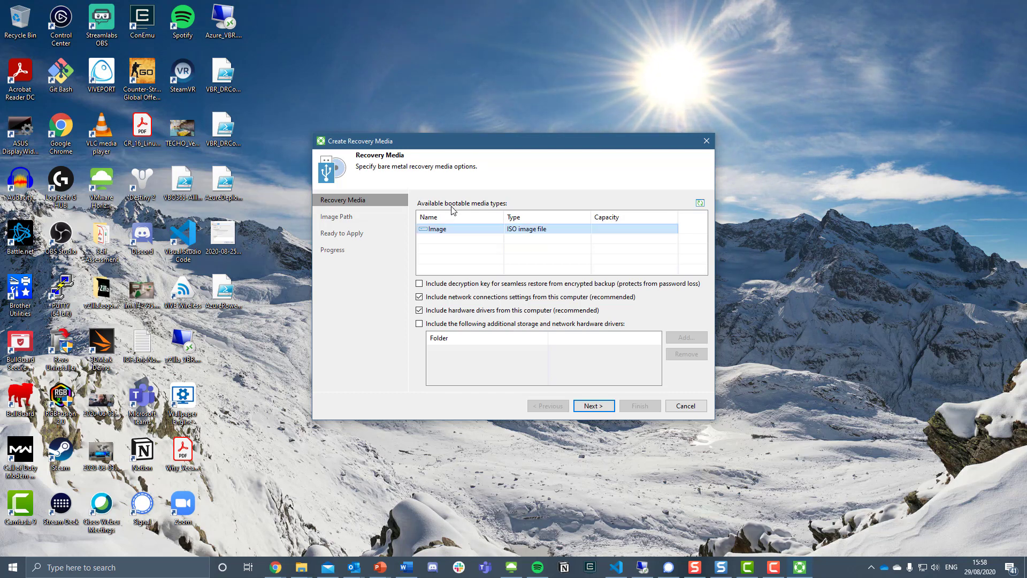
# - Check the wizard's image path page for the recovery ISO and cancel without creating the media
pyautogui.click(610, 407)
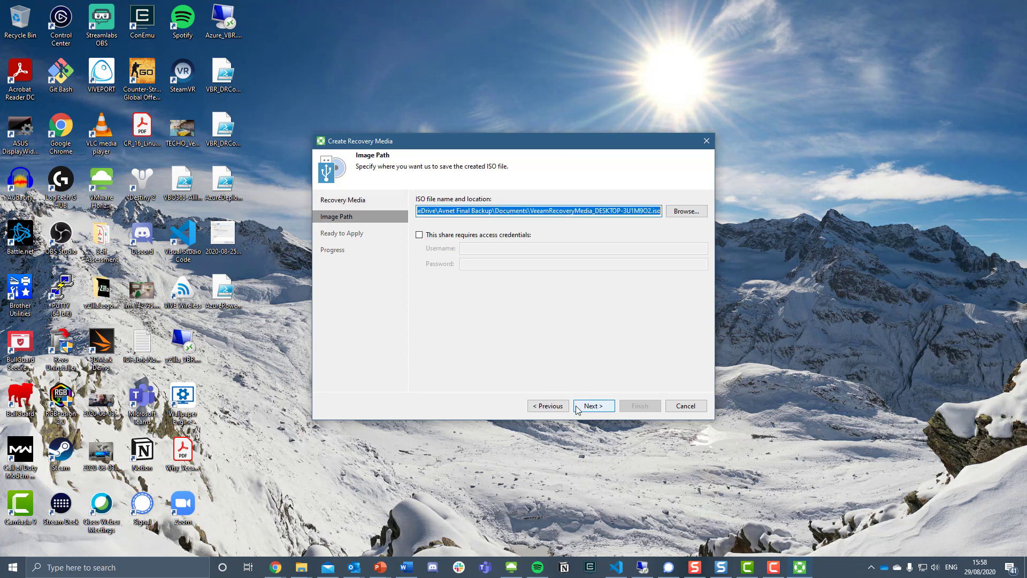
pyautogui.click(685, 406)
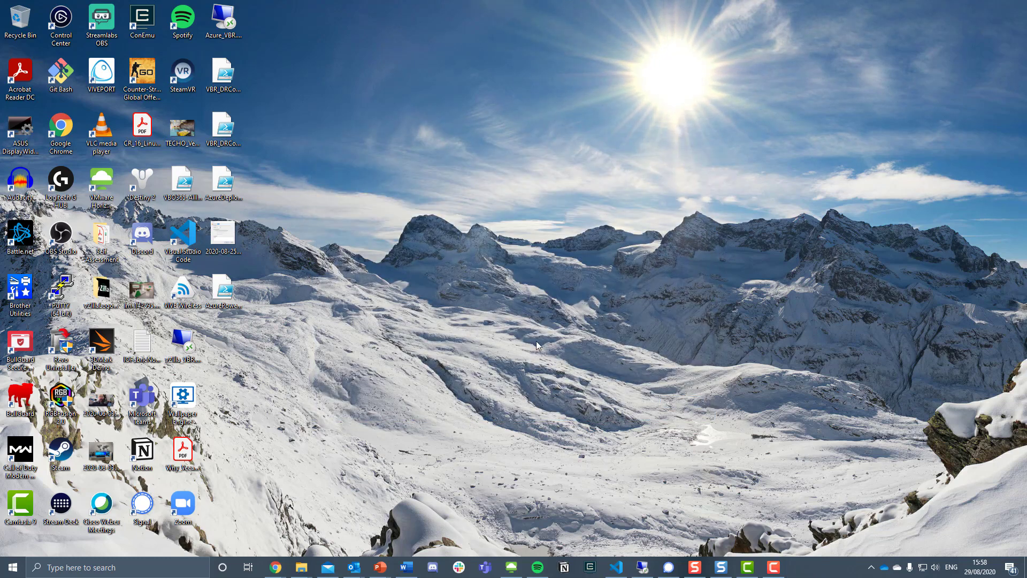
# - Switch to the vZilla_VBR remote session full screen and view the statistics of the Office Desktop Backup - VBR job
pyautogui.click(642, 566)
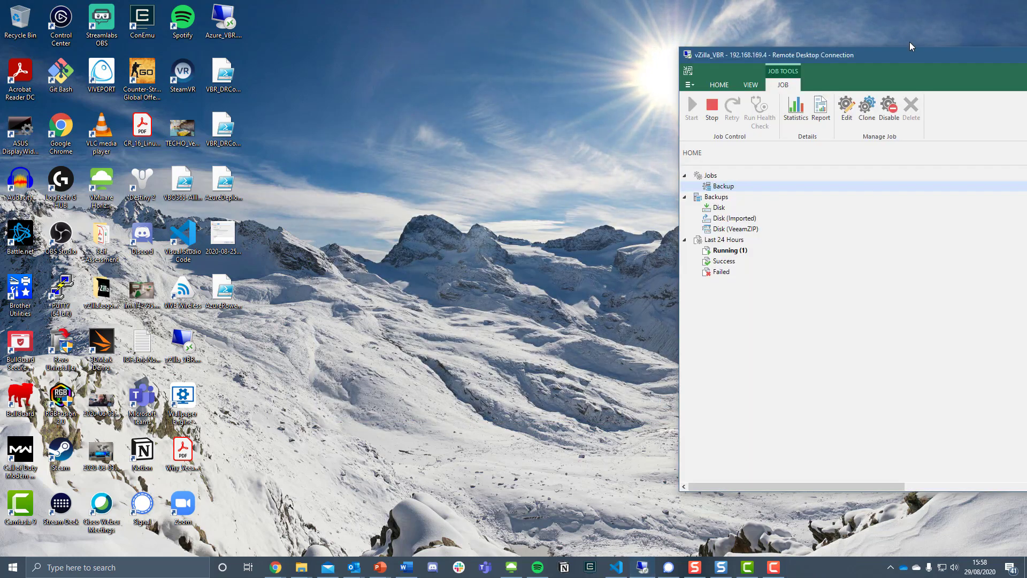
pyautogui.doubleClick(920, 53)
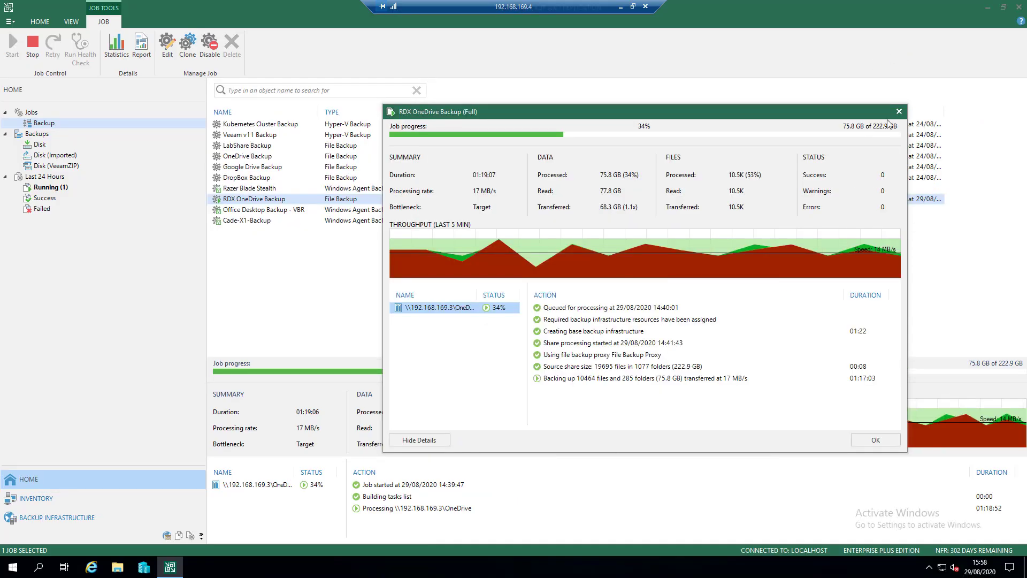
pyautogui.click(899, 108)
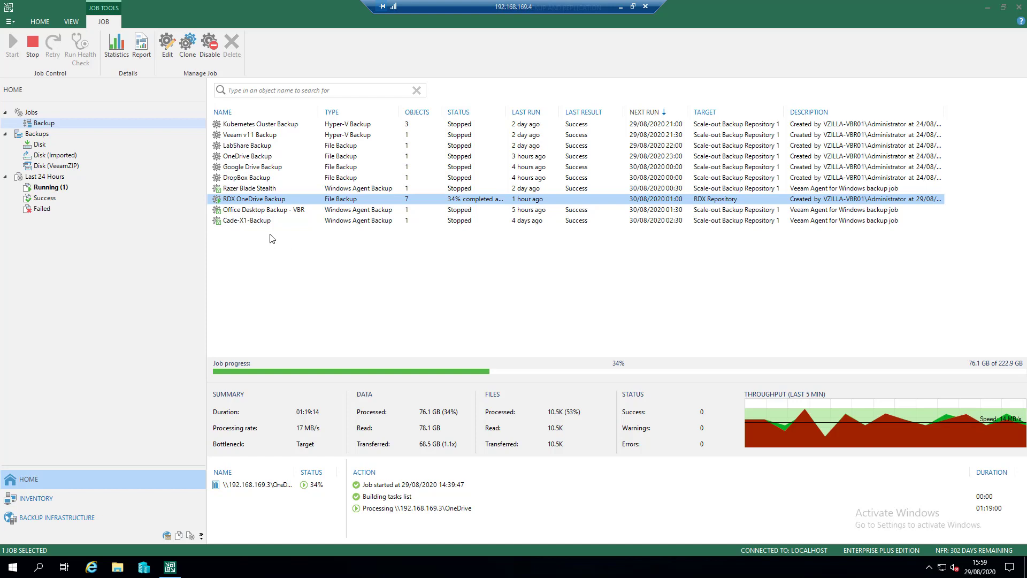
pyautogui.click(279, 210)
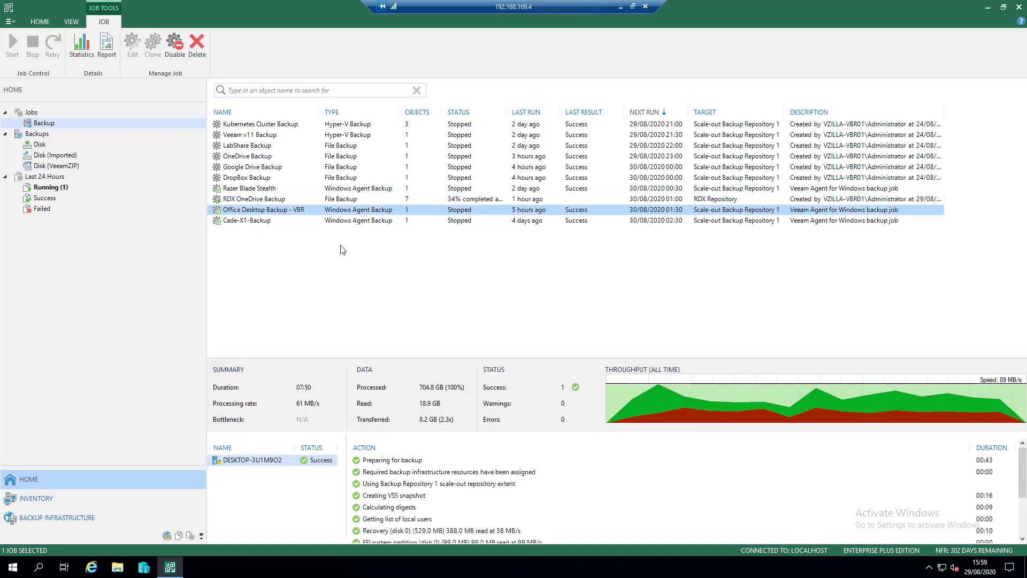
pyautogui.doubleClick(305, 210)
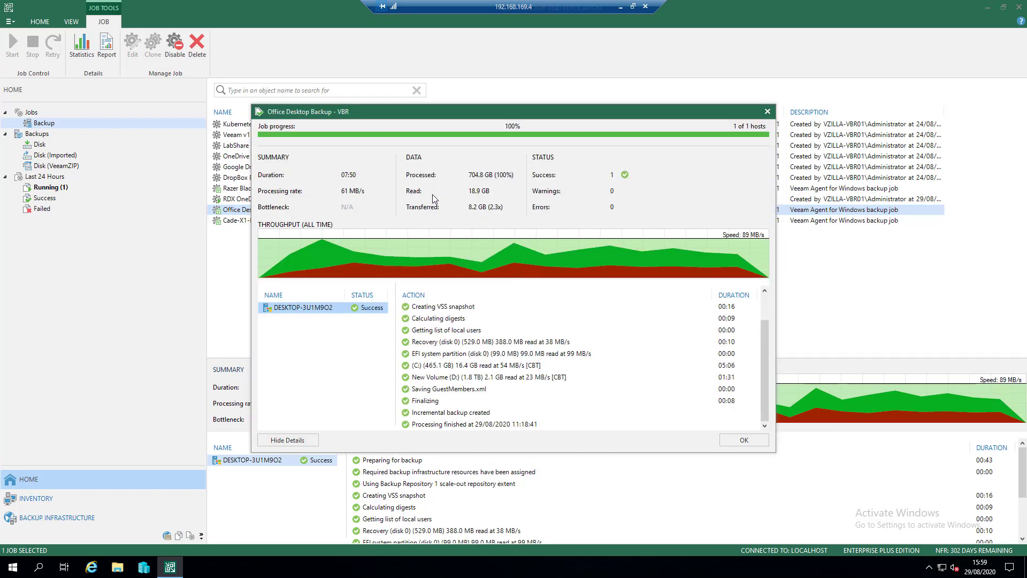
# - In File Explorer, browse to the Office_Desktop_Backup_-_VBR folder under D:\Backups\VZILLA-VBR01_Administrator
pyautogui.click(117, 567)
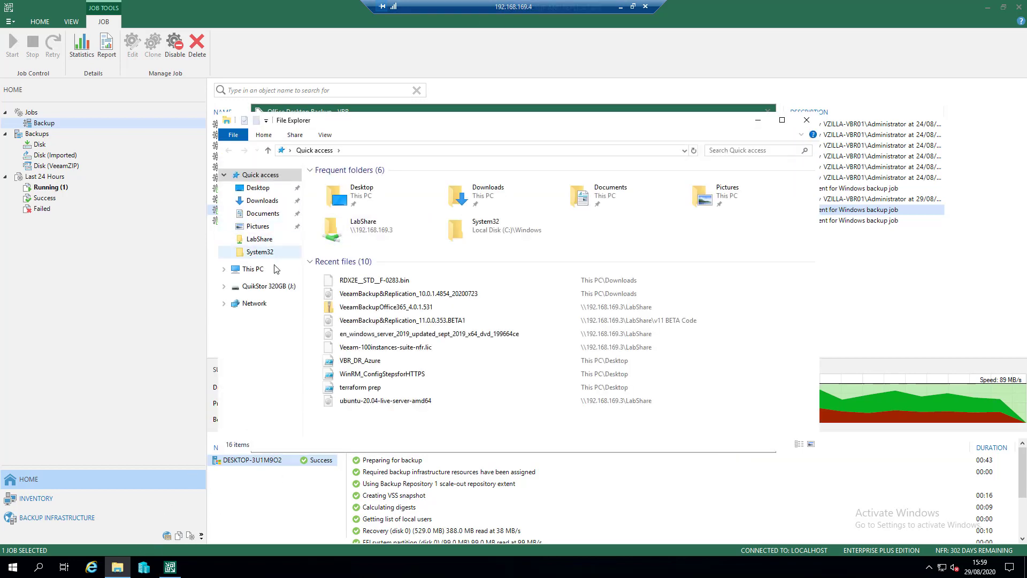
pyautogui.click(251, 269)
pyautogui.doubleClick(515, 292)
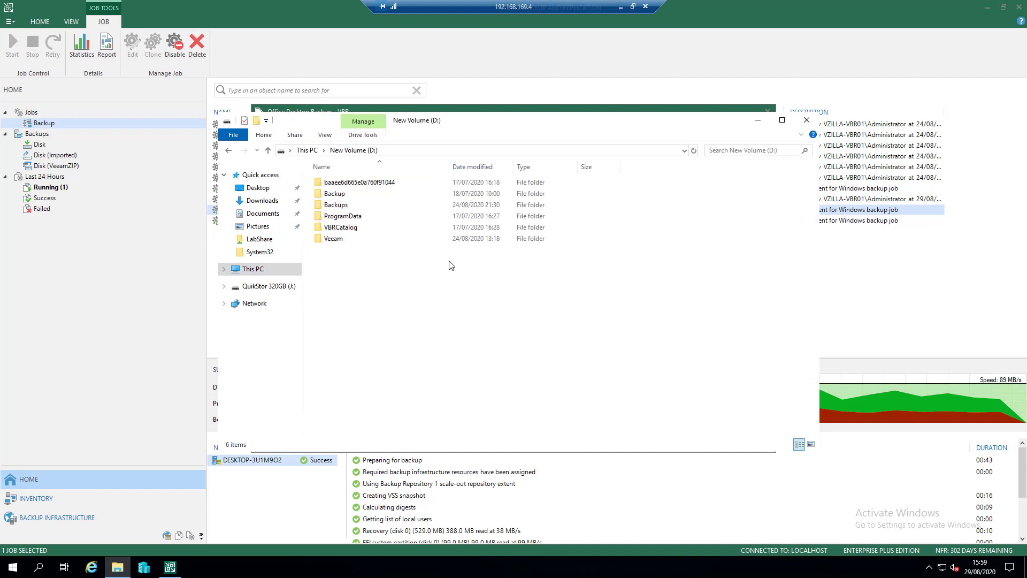
pyautogui.doubleClick(374, 216)
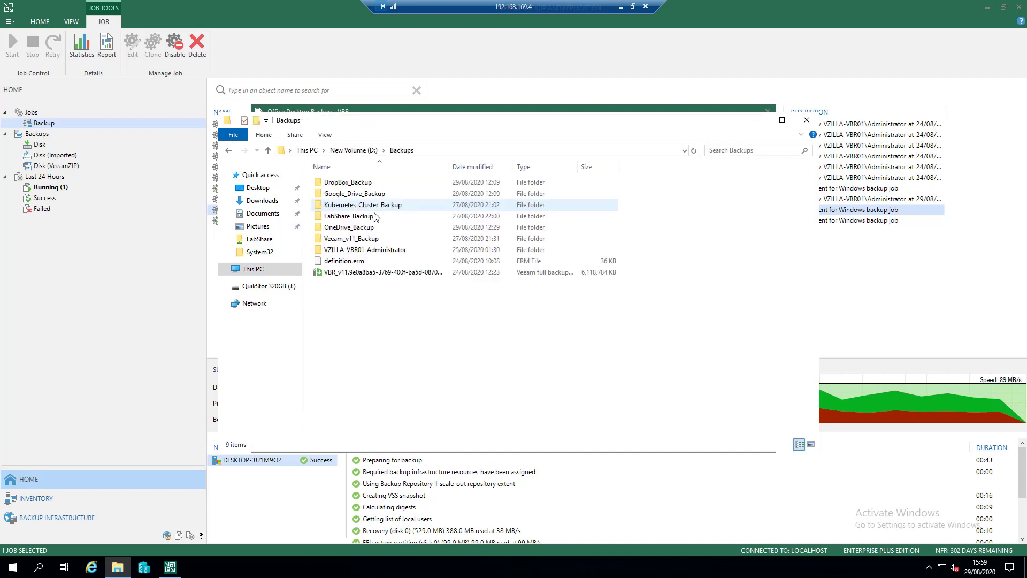
pyautogui.doubleClick(397, 249)
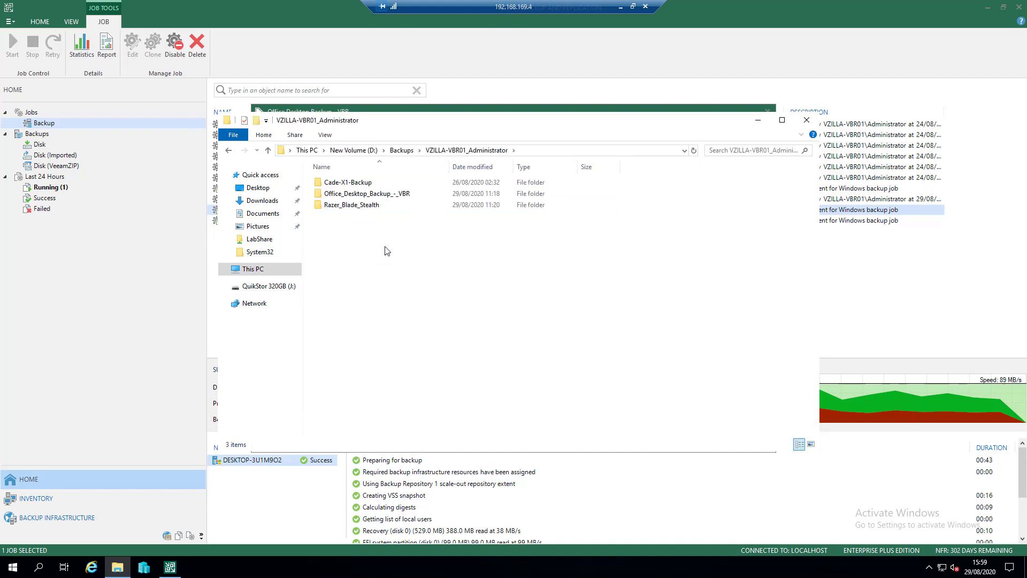
pyautogui.doubleClick(380, 193)
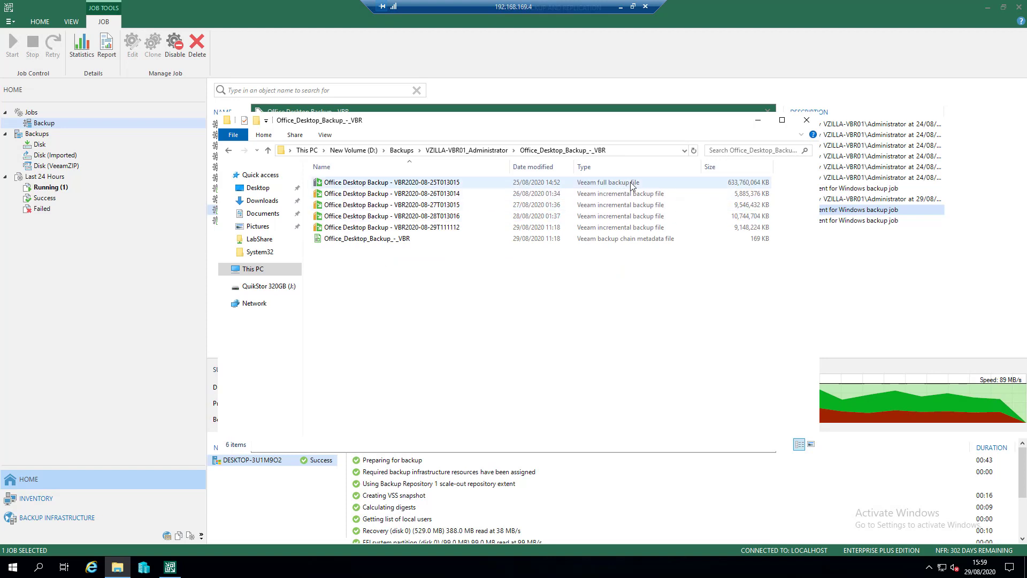
# - Examine the full, incremental and metadata files of the backup chain, and dismiss the folder and job statistics windows
pyautogui.click(556, 183)
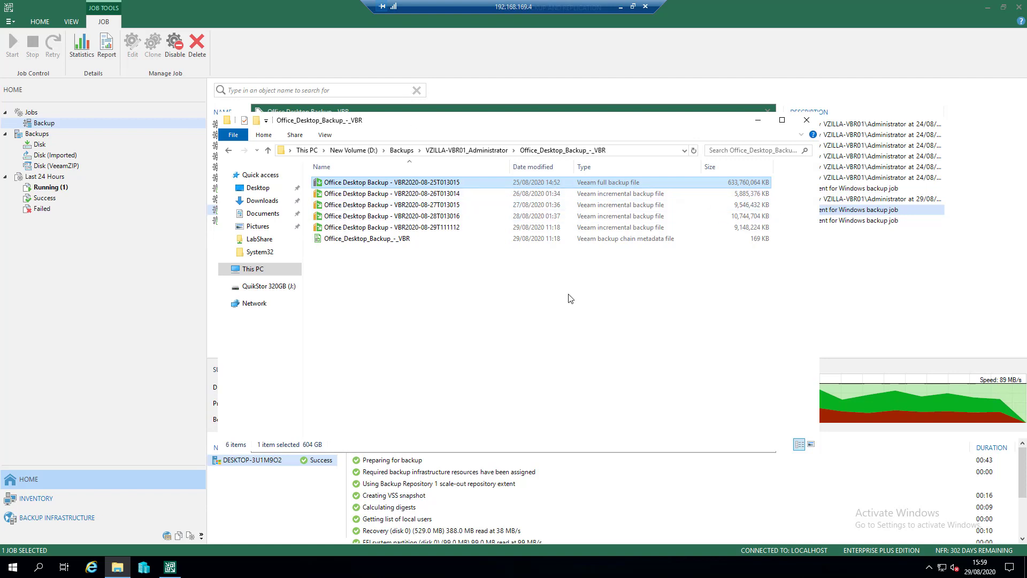
pyautogui.click(620, 194)
pyautogui.click(621, 205)
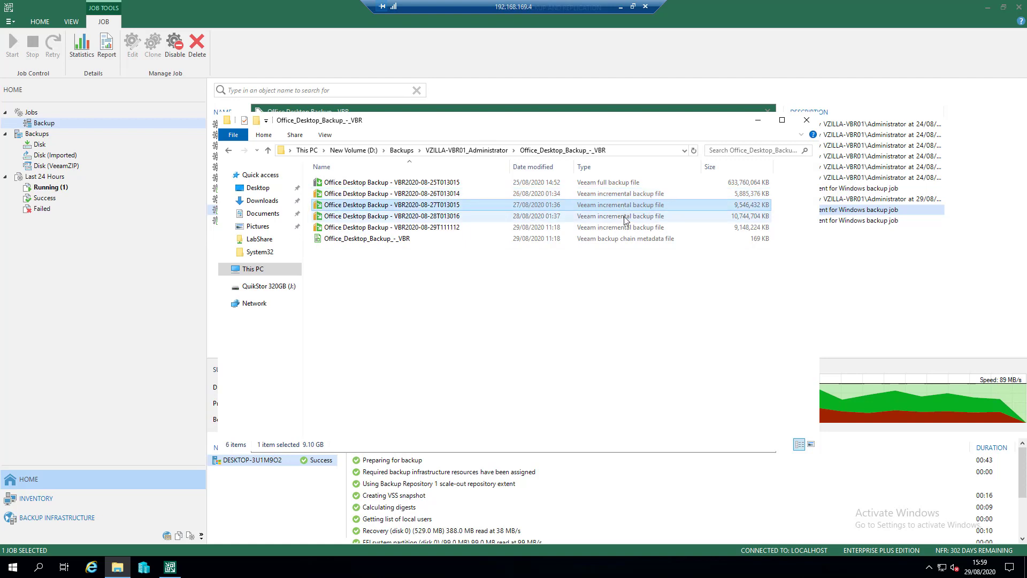
pyautogui.click(621, 217)
pyautogui.click(593, 228)
pyautogui.click(562, 242)
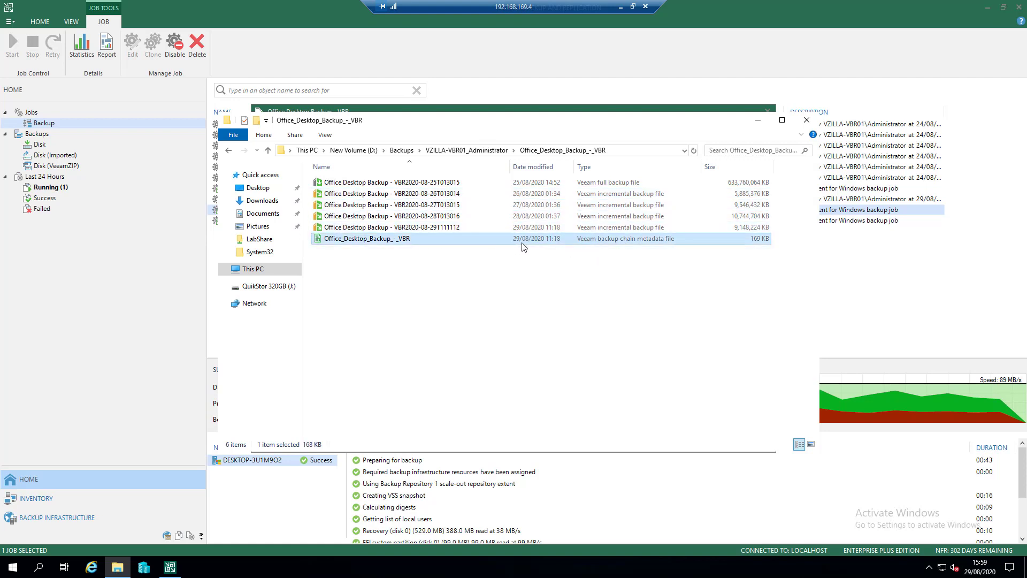
pyautogui.moveTo(495, 279); pyautogui.dragTo(345, 178)
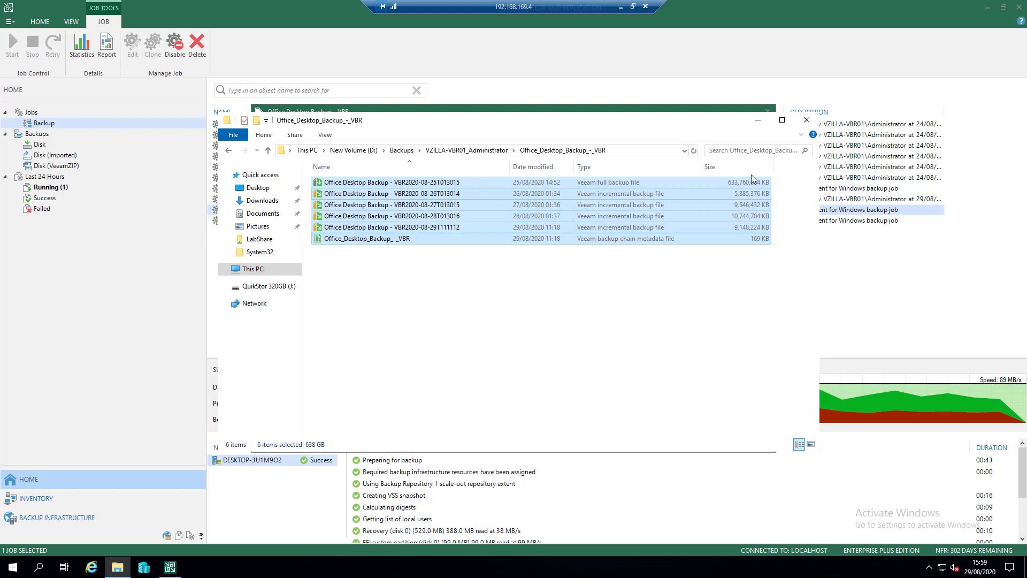
pyautogui.click(760, 122)
pyautogui.click(767, 111)
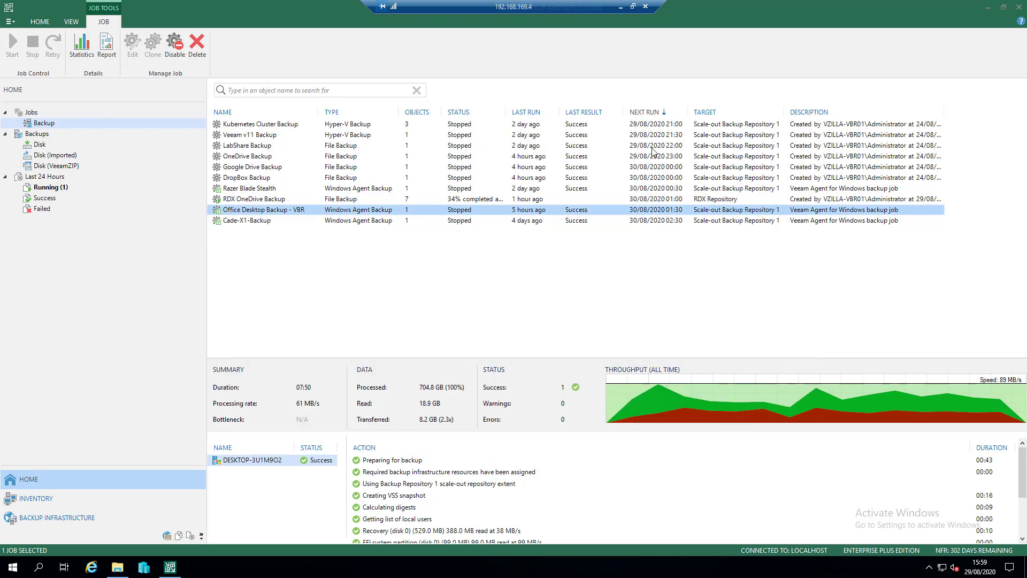
# - Check the actions available for the Office Desktop Backup - VBR job and review an earlier session's statistics
pyautogui.rightClick(281, 211)
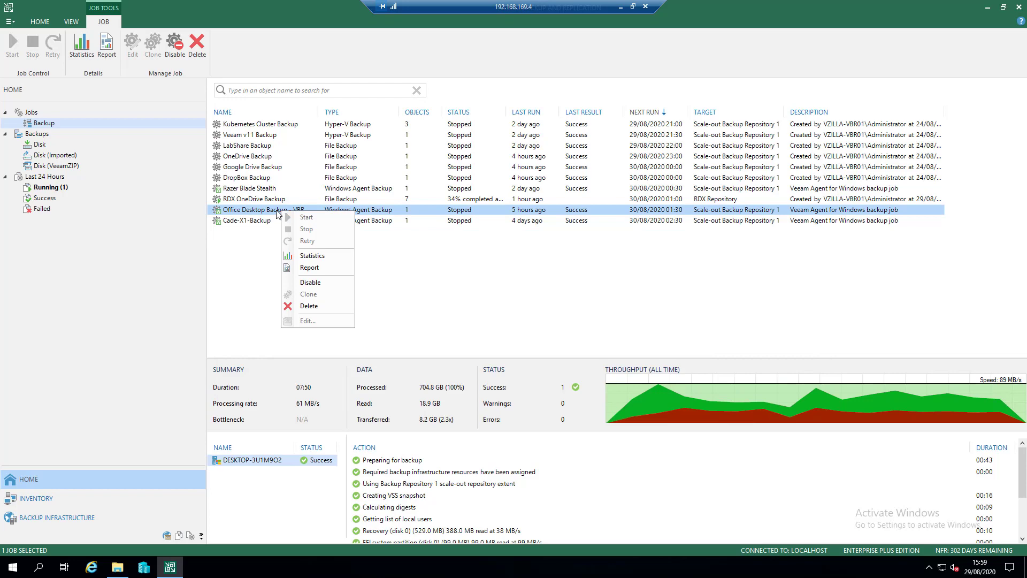
pyautogui.click(312, 256)
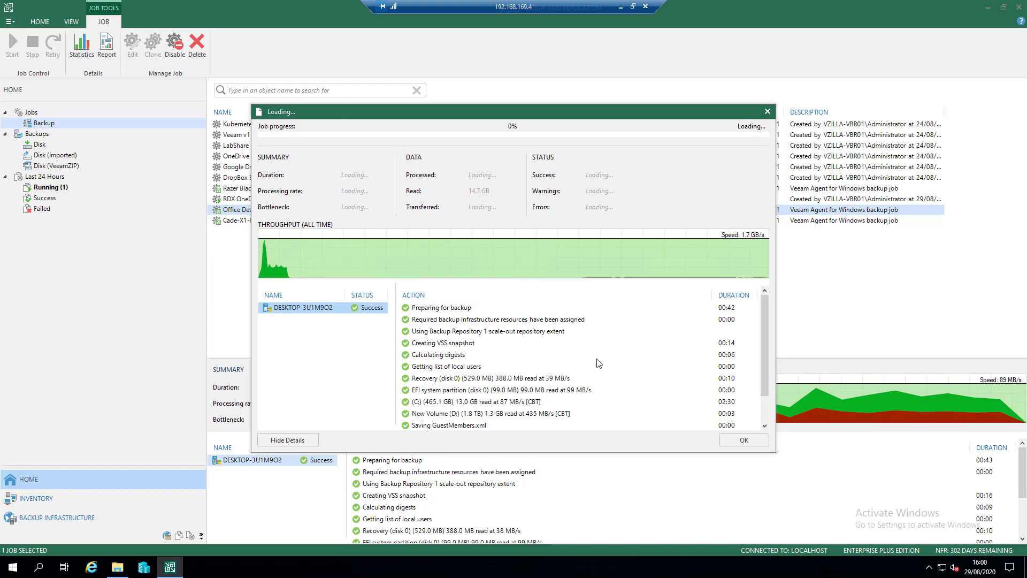
pyautogui.click(768, 112)
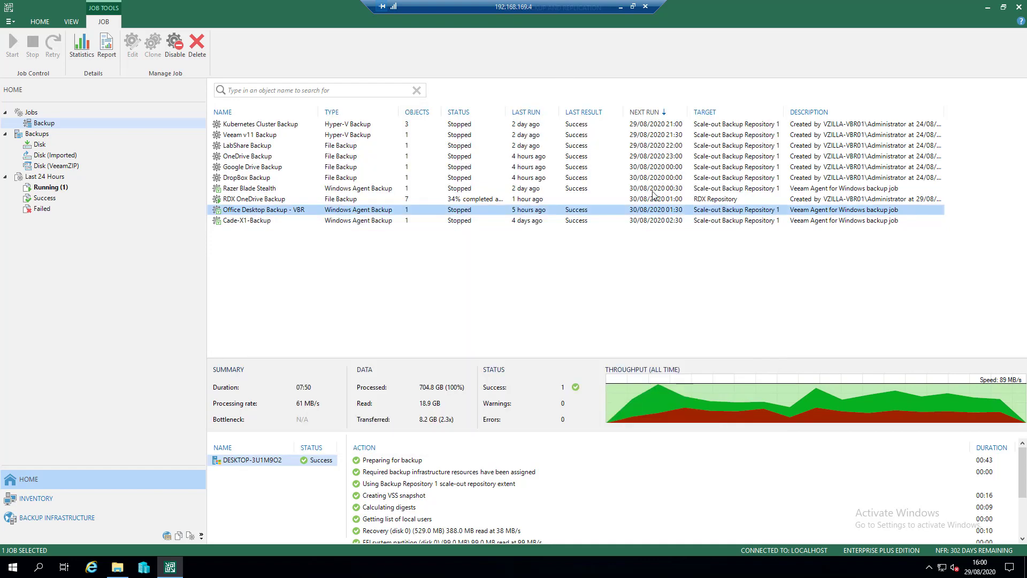
# - Generate the Office Desktop Backup - VBR job report, read through its session history and close it
pyautogui.rightClick(386, 213)
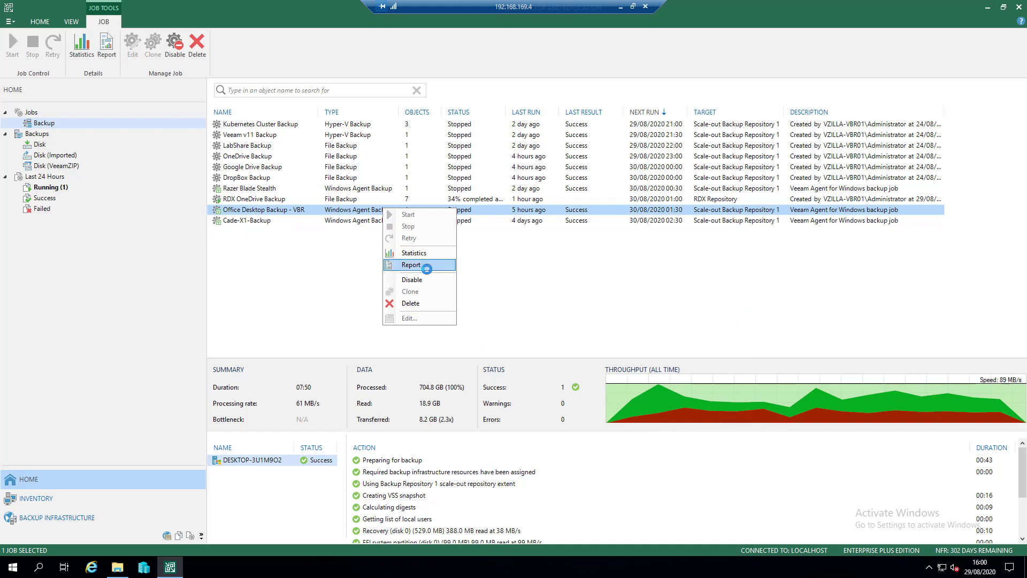
pyautogui.click(422, 267)
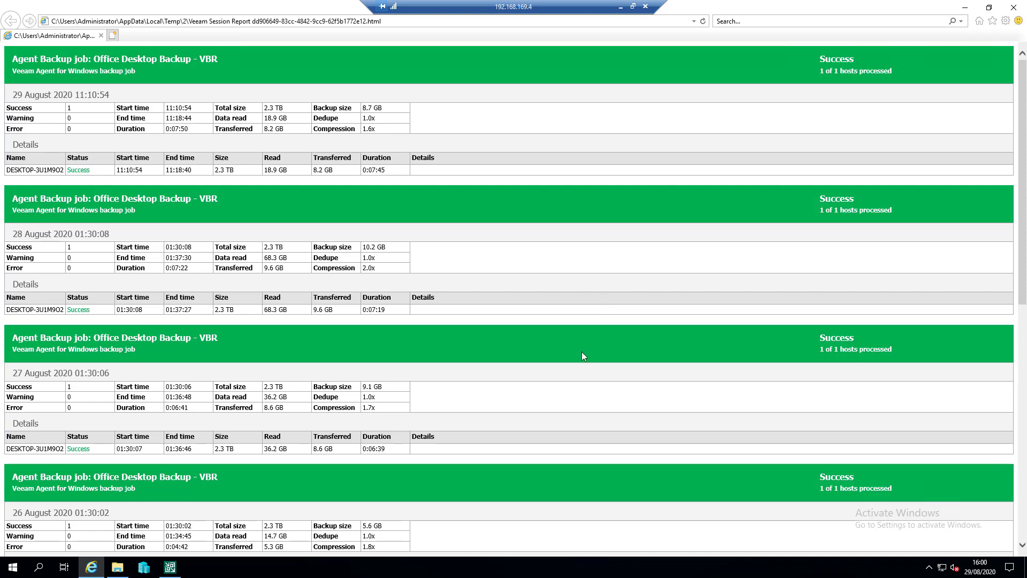
pyautogui.scroll(-8, 588, 364)
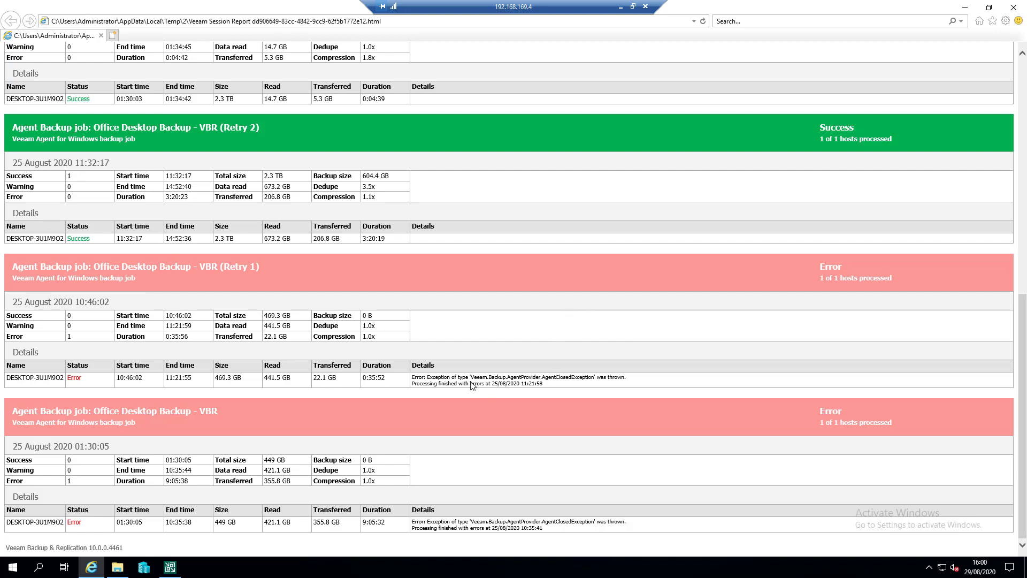
pyautogui.scroll(9, 511, 342)
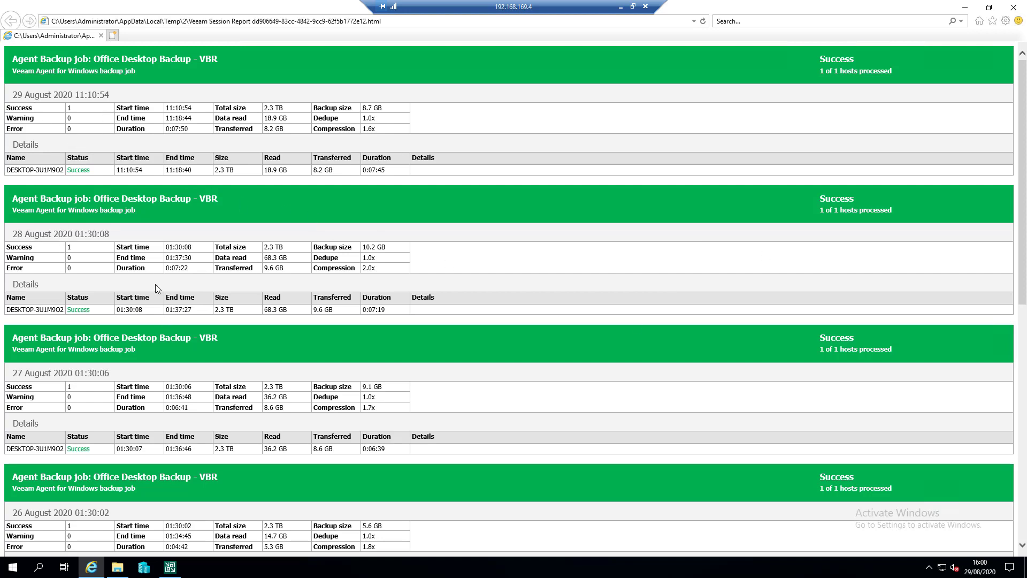
pyautogui.click(1013, 8)
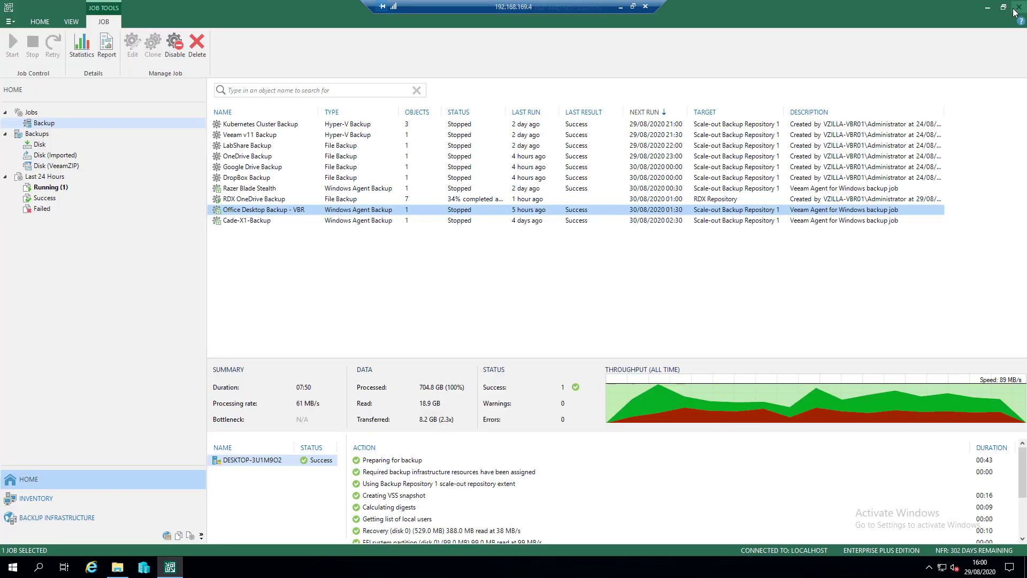
# - View the restore and export actions for the DESKTOP-3U1M9O2 agent backup stored on disk, and minimize the remote session
pyautogui.click(40, 145)
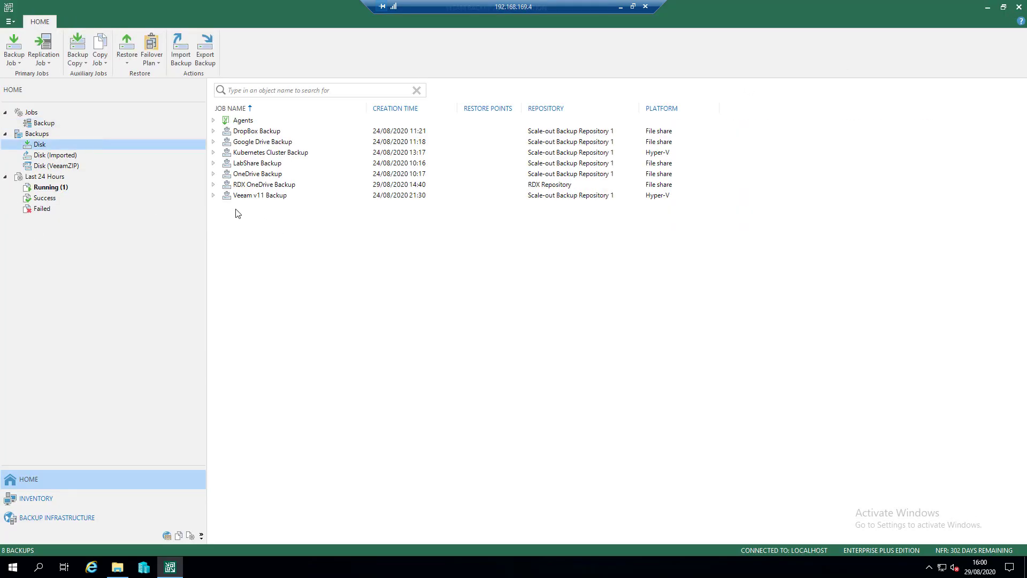
pyautogui.click(213, 121)
pyautogui.rightClick(293, 133)
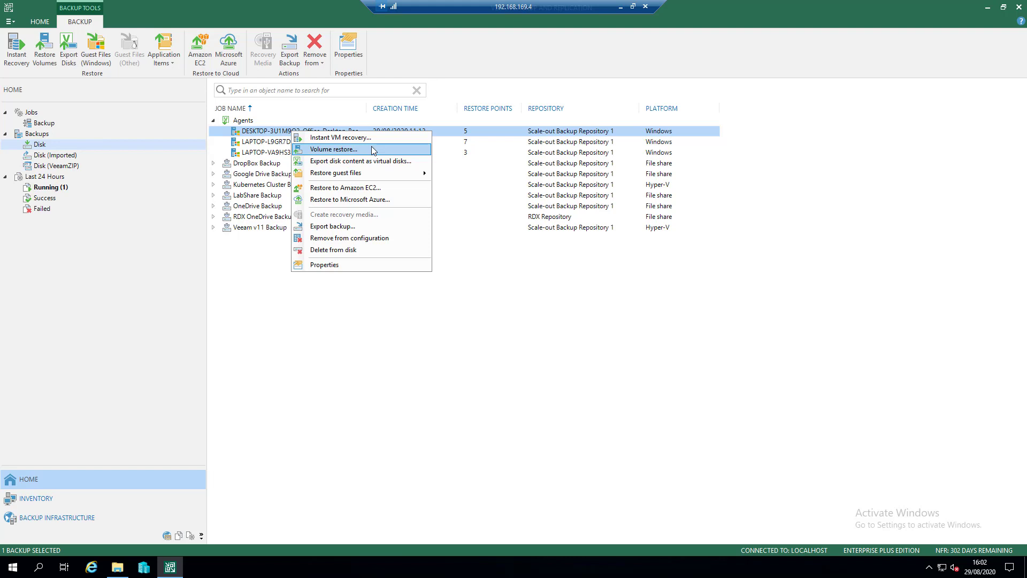
pyautogui.moveTo(378, 174)
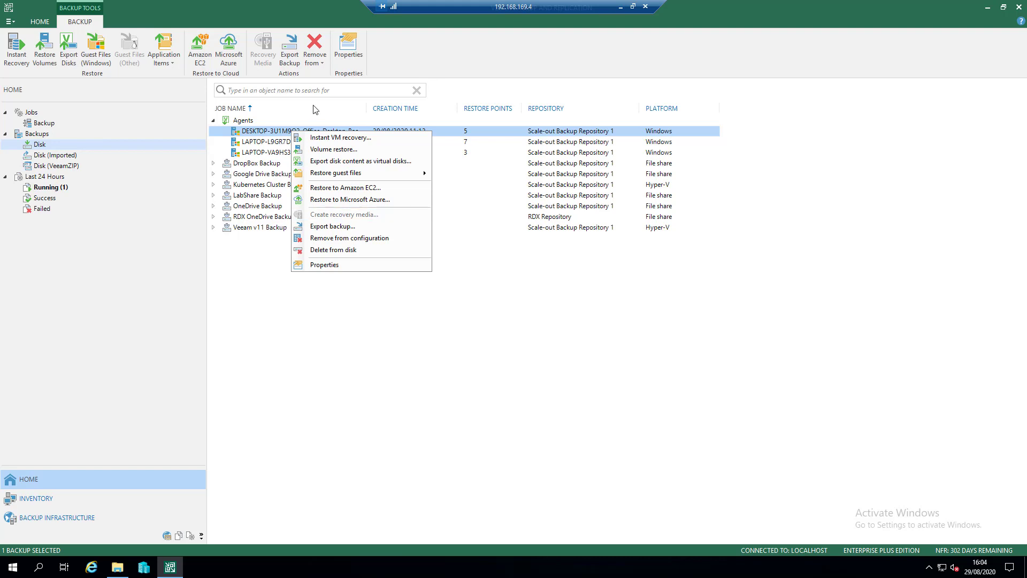
pyautogui.click(620, 6)
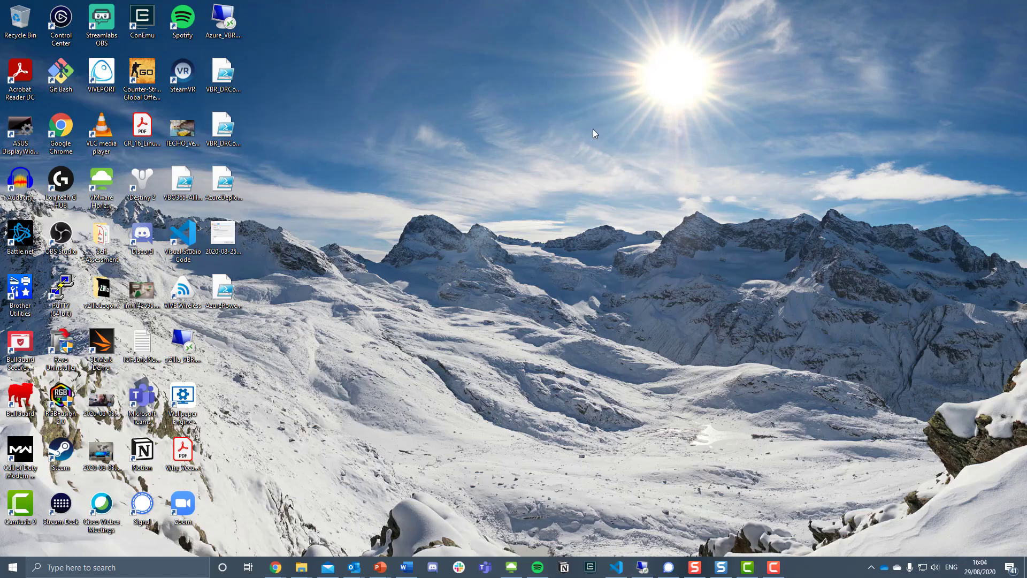